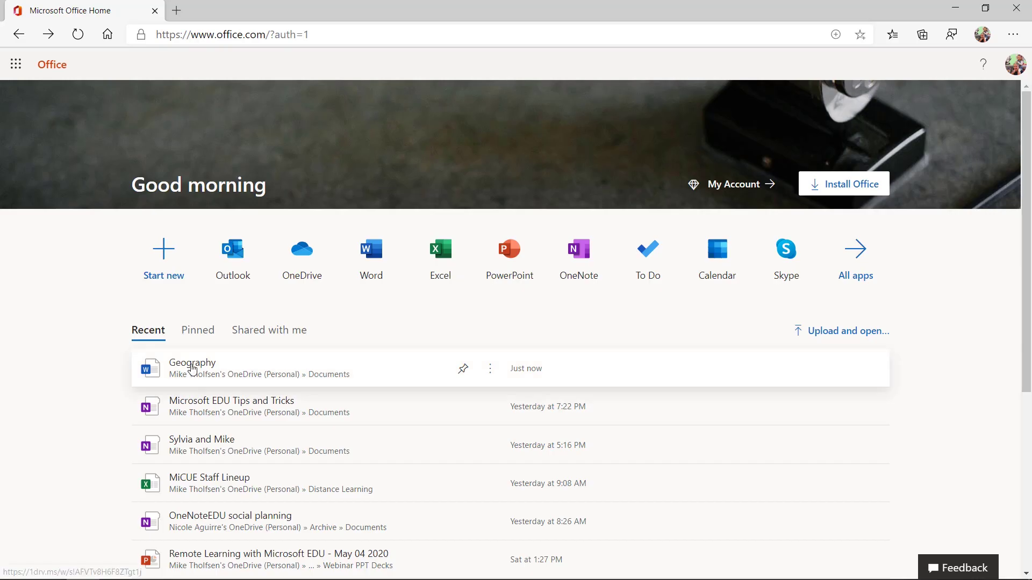
- Open the Geography document from the Office home page
{"action": "left_click", "coordinate": [191, 365]}
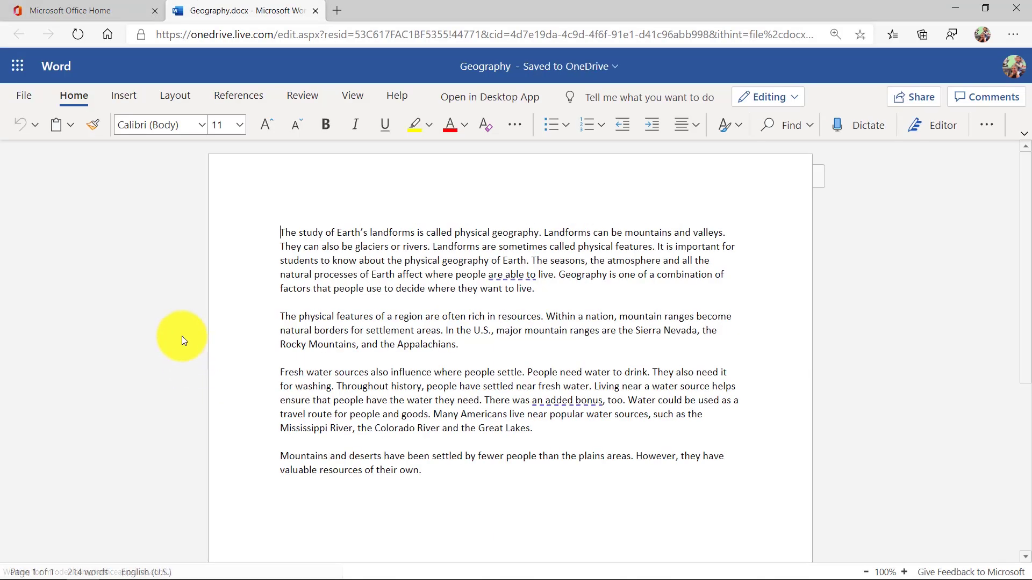
- Open the Geography document in Immersive Reader from the View ribbon
{"action": "left_click", "coordinate": [356, 97]}
{"action": "left_click", "coordinate": [173, 127]}
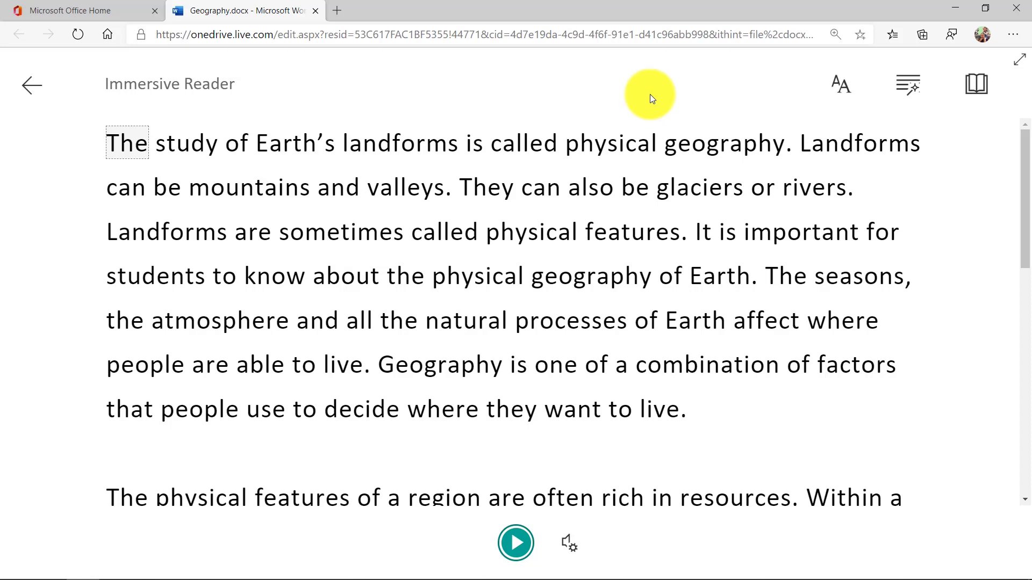
- Make Immersive Reader full screen, then start and pause read-aloud
{"action": "left_click", "coordinate": [1019, 64]}
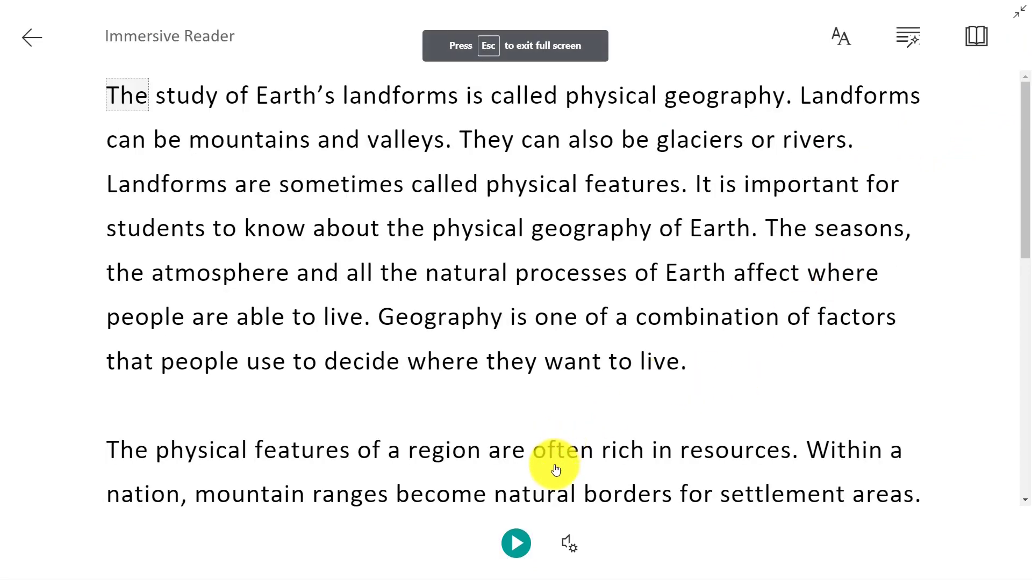
{"action": "left_click", "coordinate": [517, 546]}
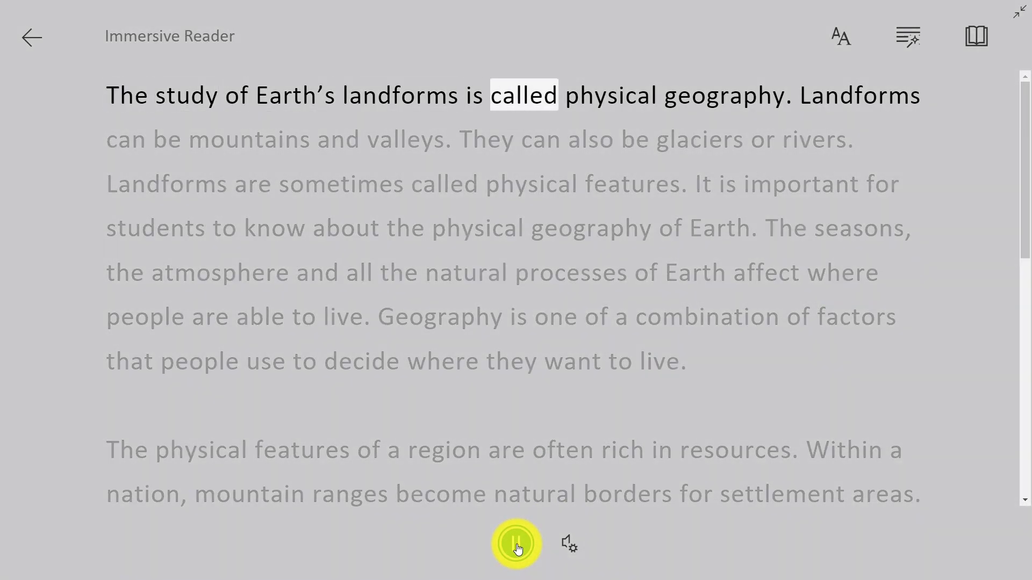
{"action": "left_click", "coordinate": [517, 545]}
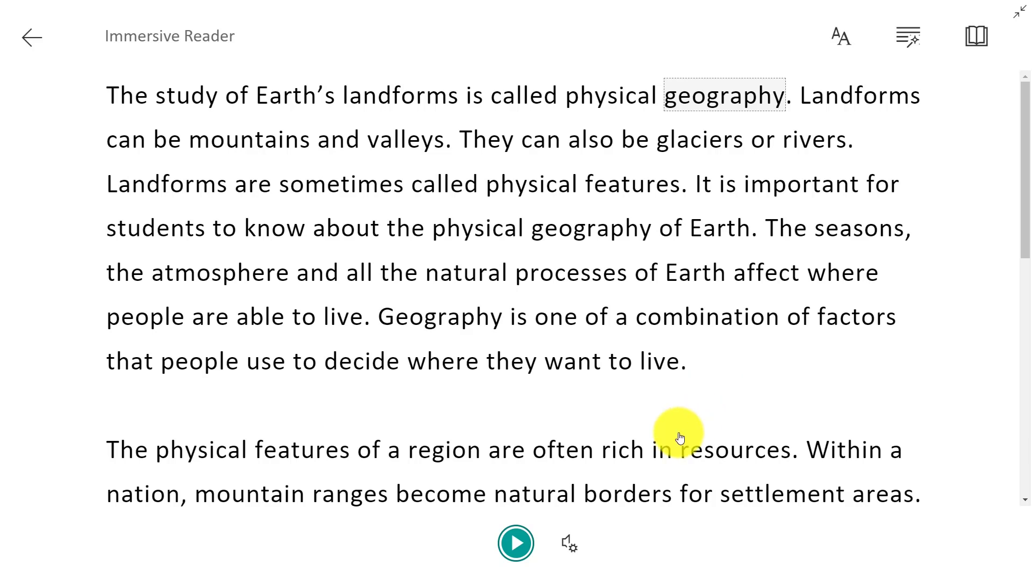
- Look over the voice speed and voice choice settings, then dismiss them
{"action": "left_click", "coordinate": [569, 545]}
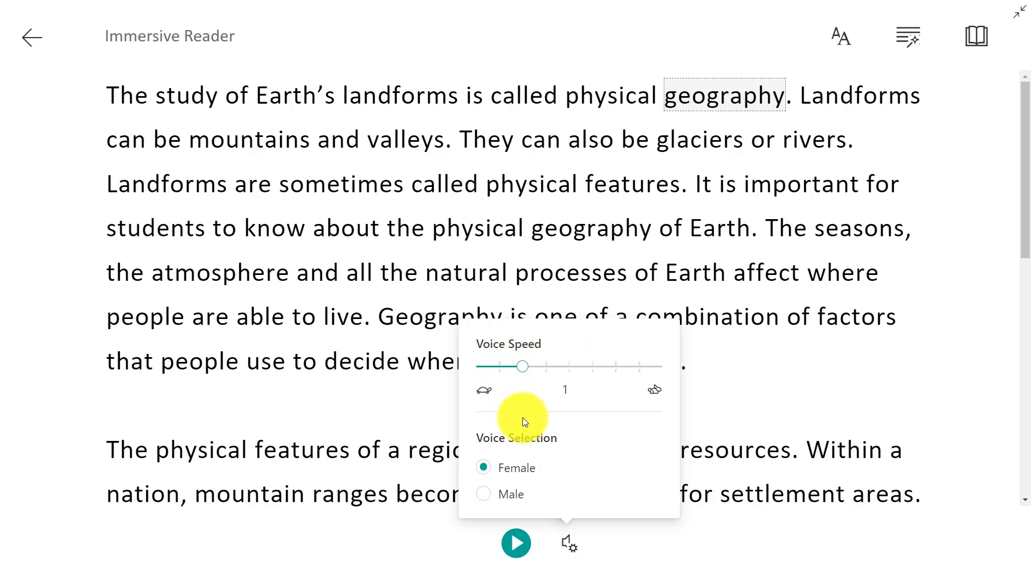
{"action": "left_click", "coordinate": [769, 379]}
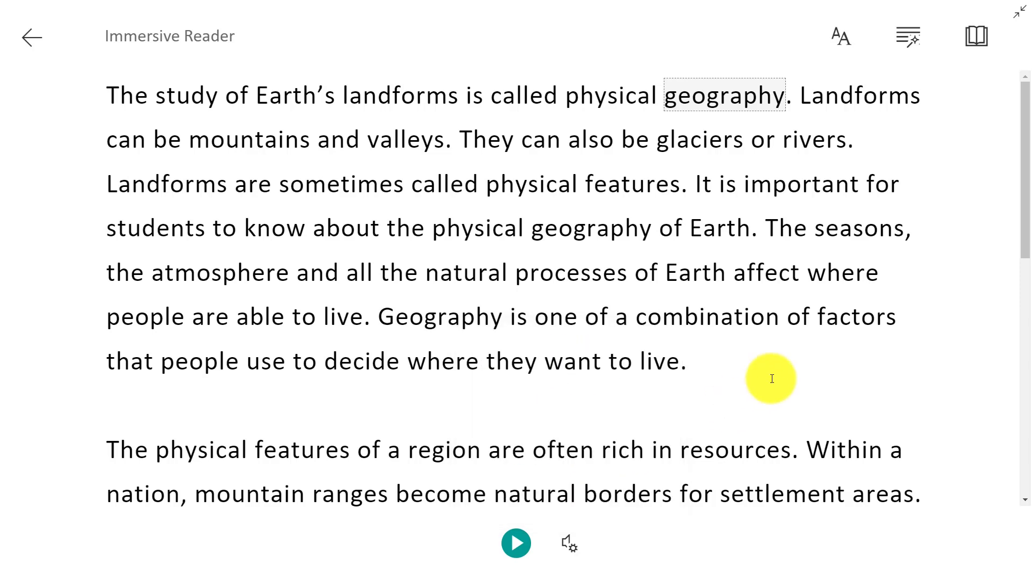
{"action": "left_click", "coordinate": [843, 39]}
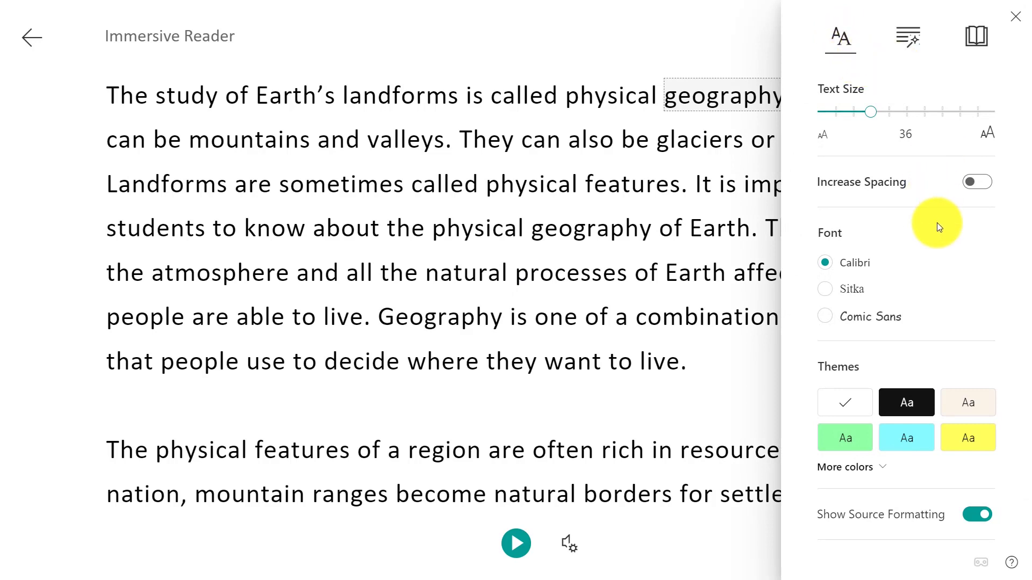
- Turn on Increase Spacing and try the black, yellow and light blue themes
{"action": "left_click", "coordinate": [978, 183]}
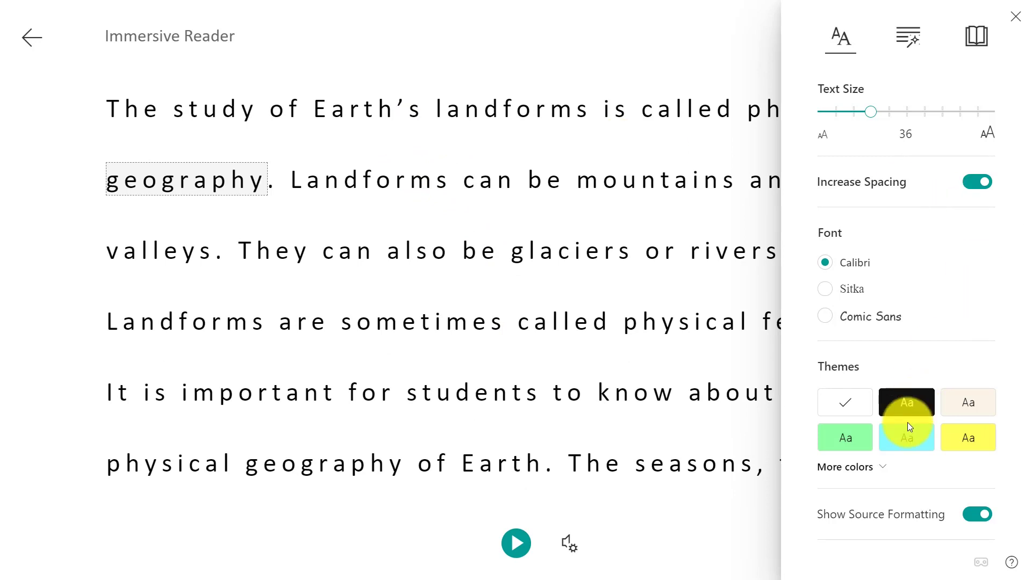
{"action": "left_click", "coordinate": [905, 401]}
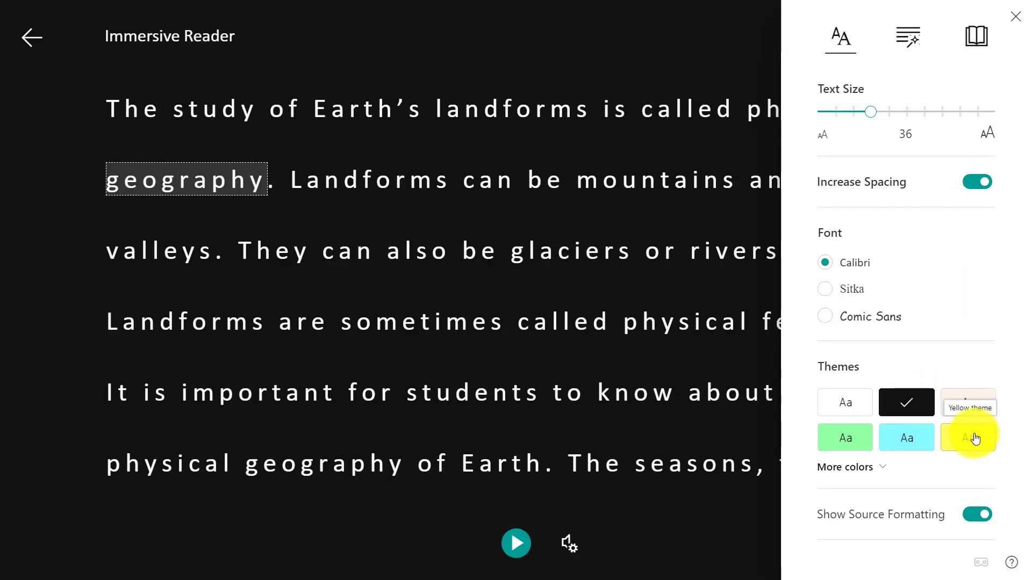
{"action": "left_click", "coordinate": [975, 439]}
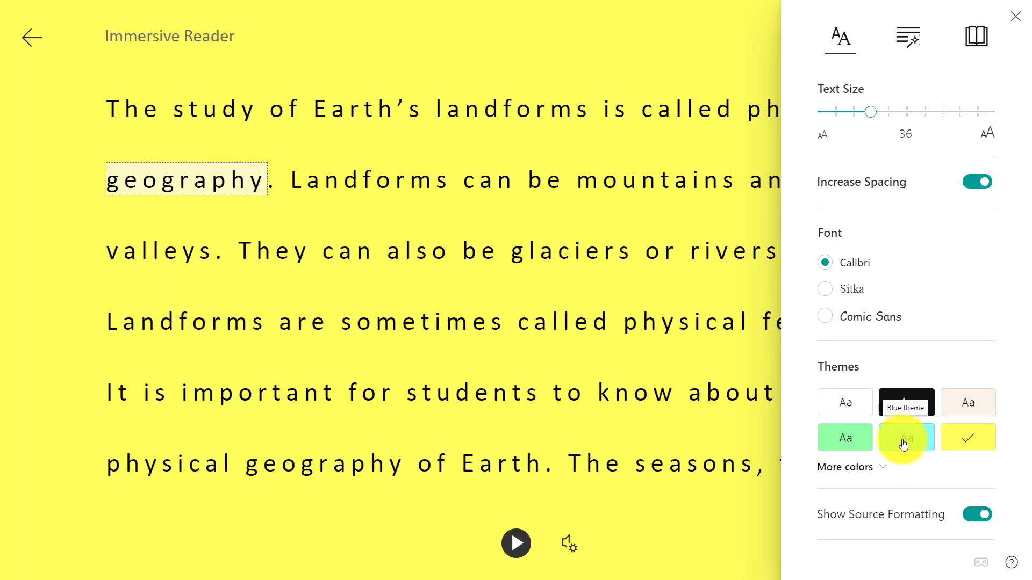
{"action": "left_click", "coordinate": [903, 443]}
- Try lavender and pink from More colors, then settle on the black theme
{"action": "left_click", "coordinate": [859, 466]}
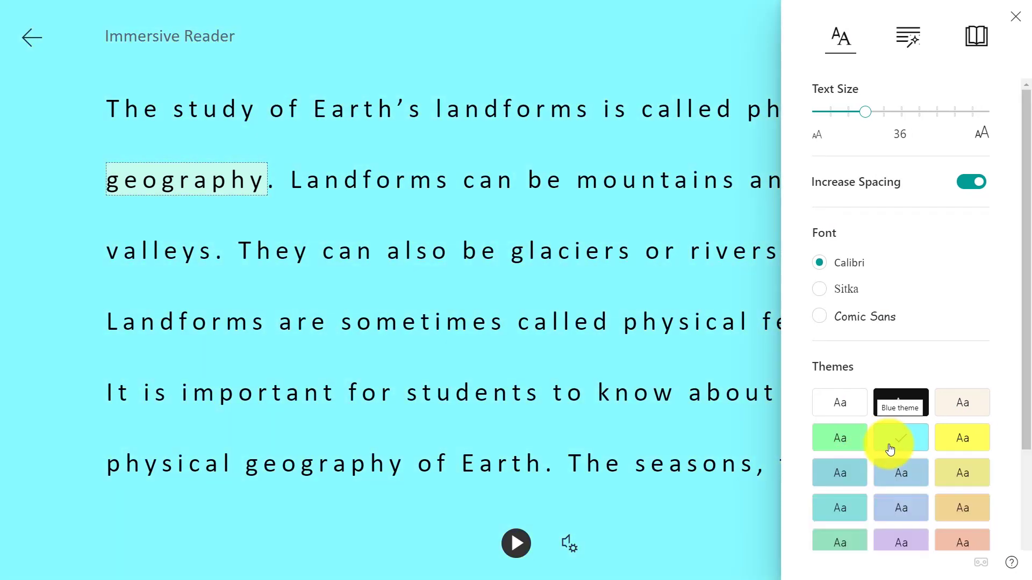
{"action": "scroll", "coordinate": [890, 449], "scroll_direction": "down", "scroll_amount": 2}
{"action": "left_click", "coordinate": [897, 429]}
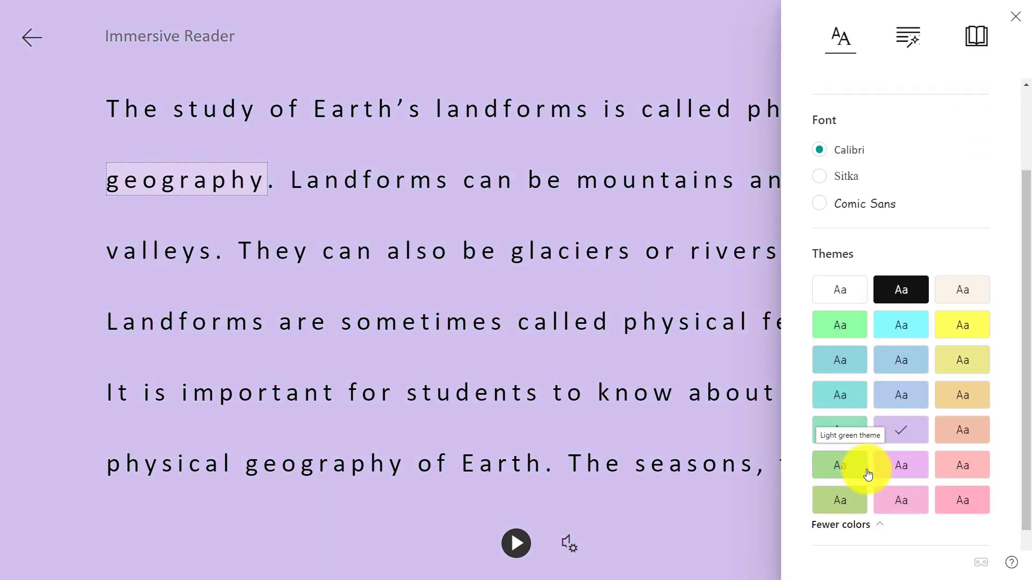
{"action": "left_click", "coordinate": [957, 465]}
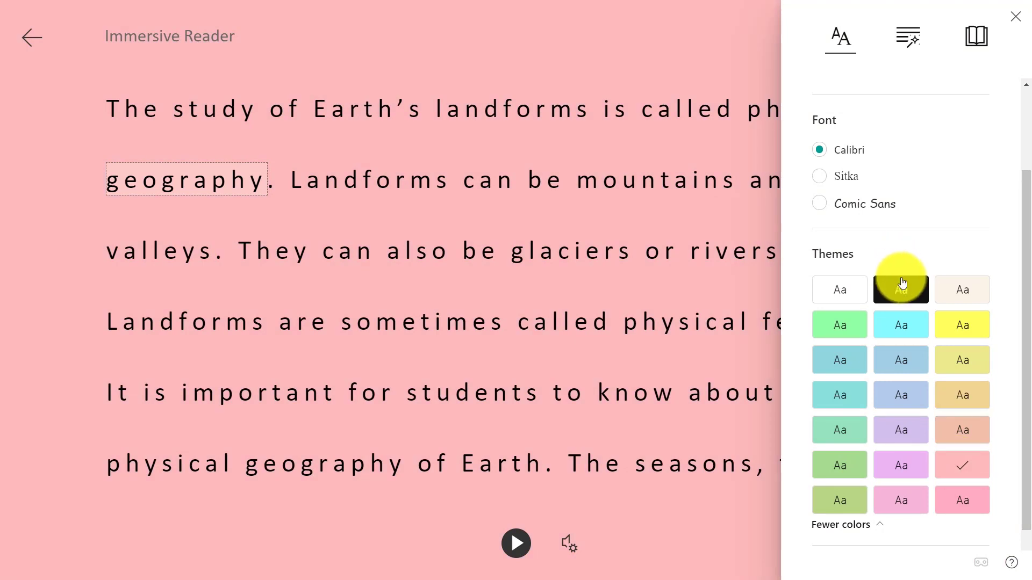
{"action": "left_click", "coordinate": [901, 285]}
{"action": "scroll", "coordinate": [931, 243], "scroll_direction": "up", "scroll_amount": 2}
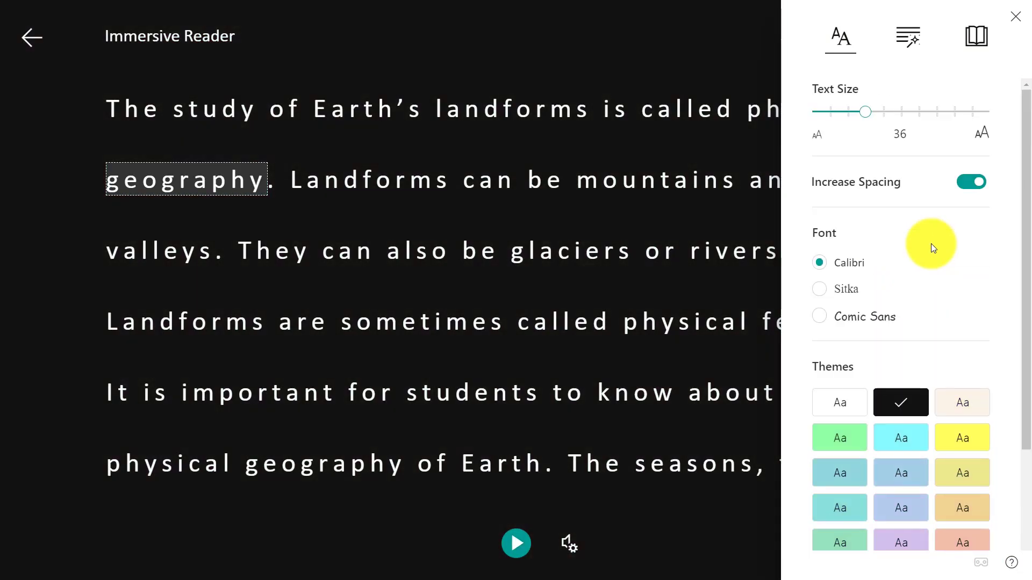
{"action": "key", "text": "Down"}
{"action": "key", "text": "Down"}
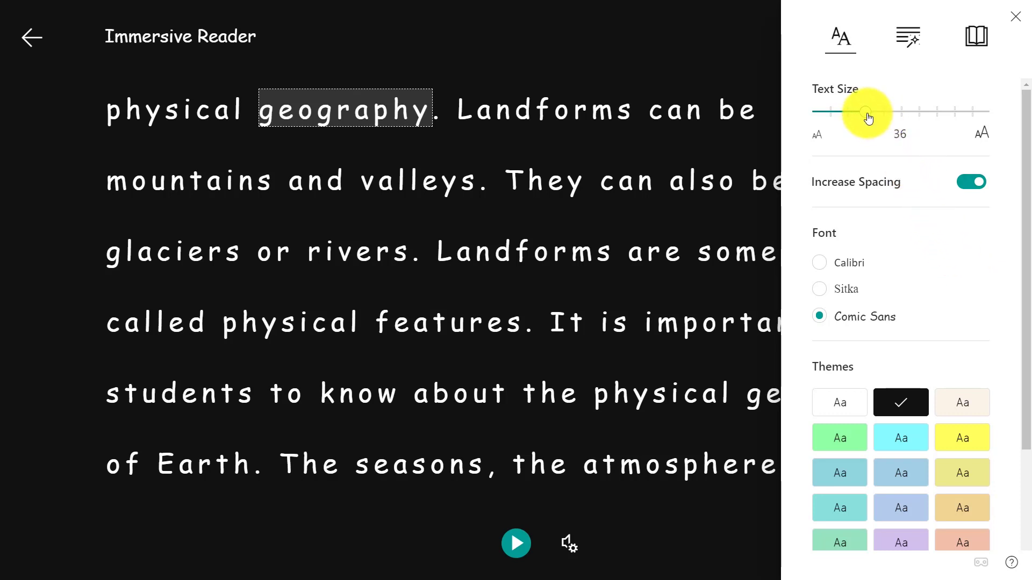
- Enlarge the Comic Sans reader text, then return Text Size to 36
{"action": "left_click_drag", "start_coordinate": [869, 118], "coordinate": [996, 121]}
{"action": "left_click", "coordinate": [692, 39]}
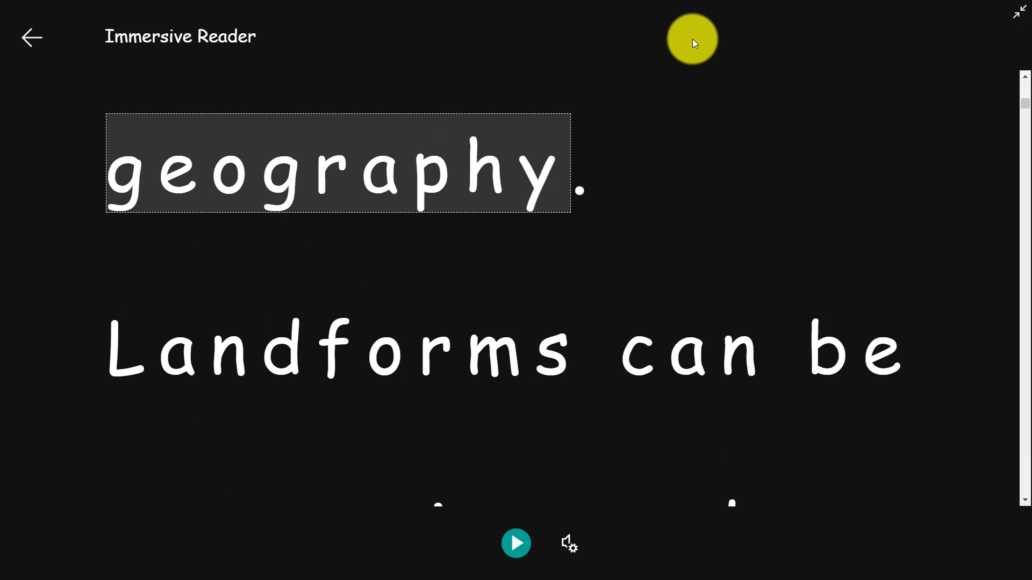
{"action": "scroll", "coordinate": [776, 223], "scroll_direction": "down", "scroll_amount": 3}
{"action": "scroll", "coordinate": [806, 234], "scroll_direction": "down", "scroll_amount": 1}
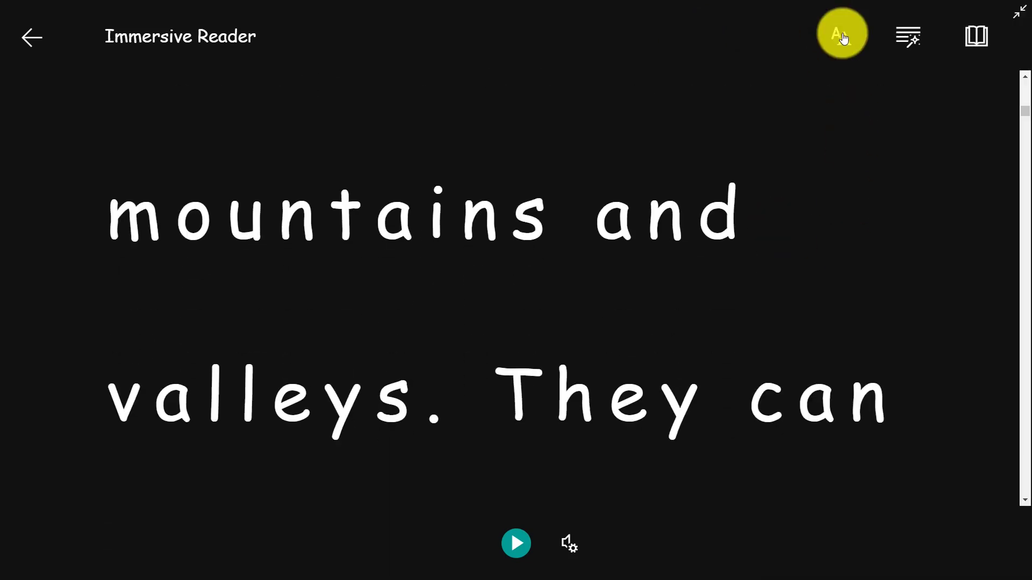
{"action": "scroll", "coordinate": [859, 161], "scroll_direction": "up", "scroll_amount": 3}
{"action": "left_click", "coordinate": [849, 51]}
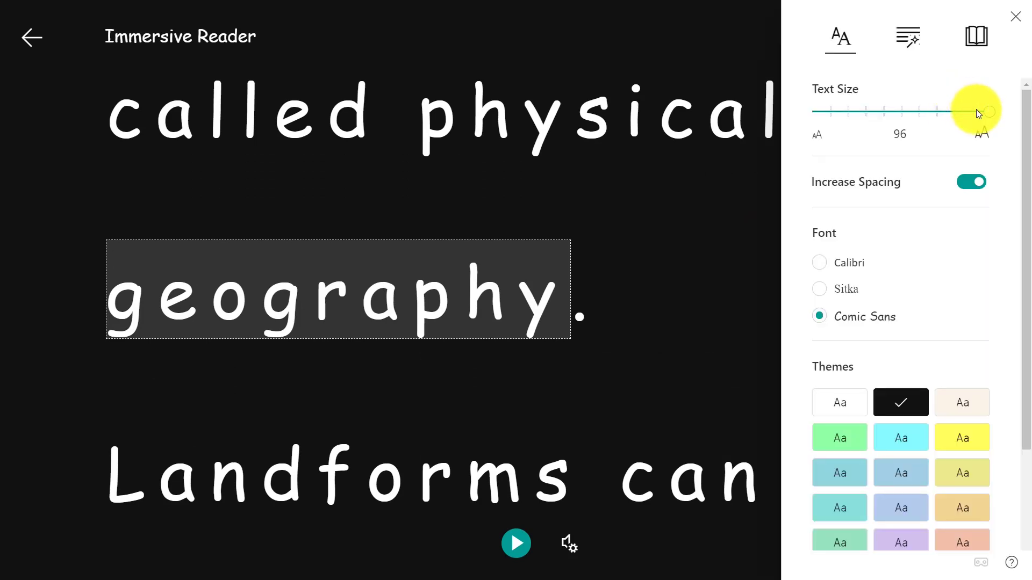
{"action": "left_click_drag", "start_coordinate": [971, 112], "coordinate": [872, 125]}
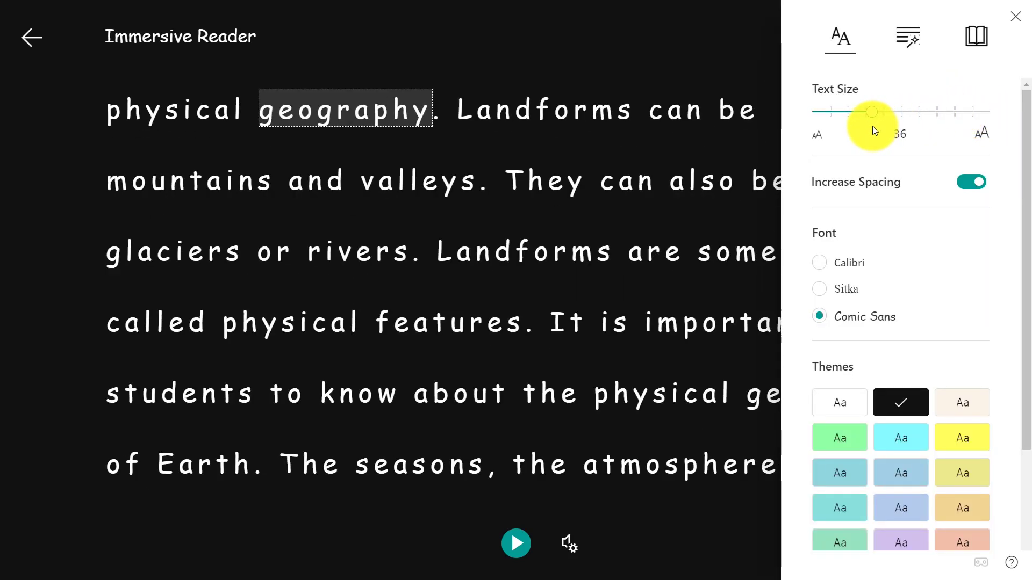
{"action": "left_click", "coordinate": [912, 44]}
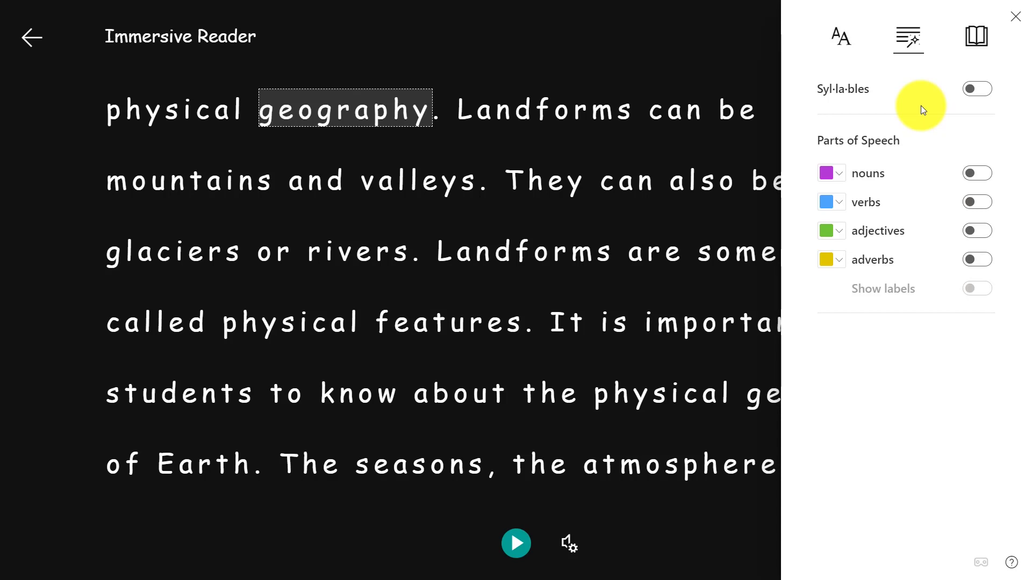
- Split words into syllables and colour nouns, verbs, adjectives and adverbs
{"action": "left_click", "coordinate": [978, 89]}
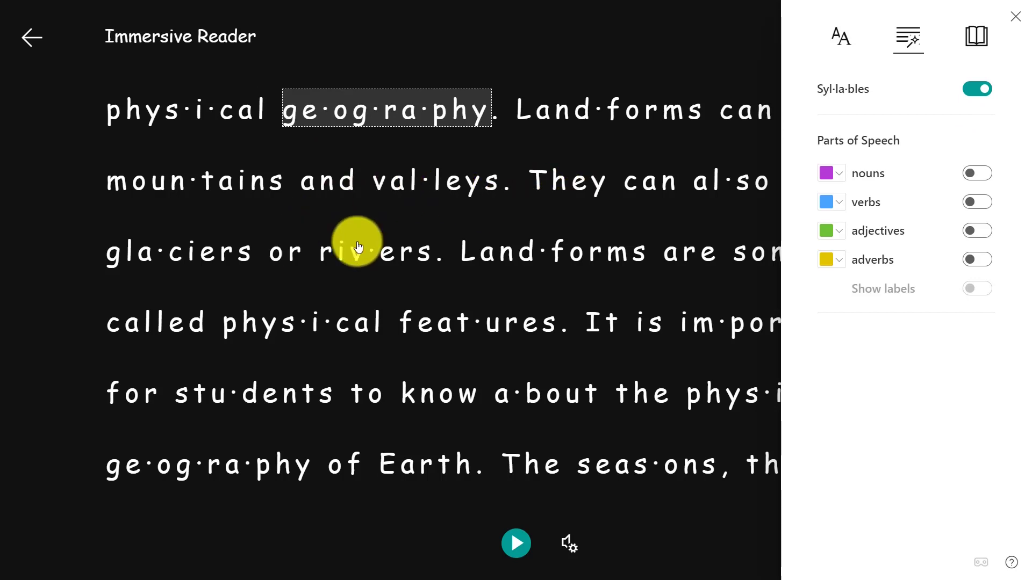
{"action": "left_click", "coordinate": [985, 175]}
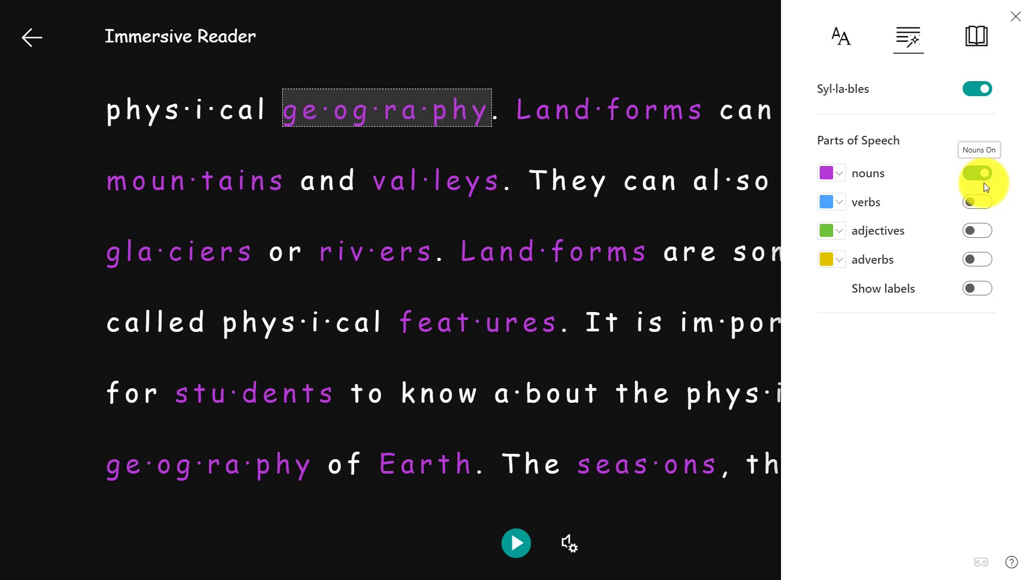
{"action": "left_click", "coordinate": [983, 204]}
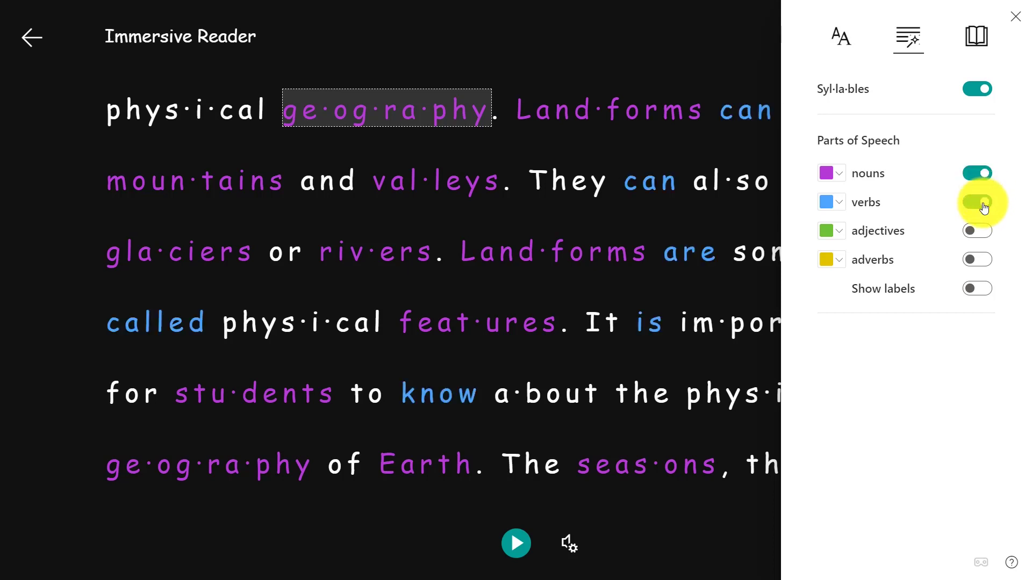
{"action": "left_click", "coordinate": [985, 232]}
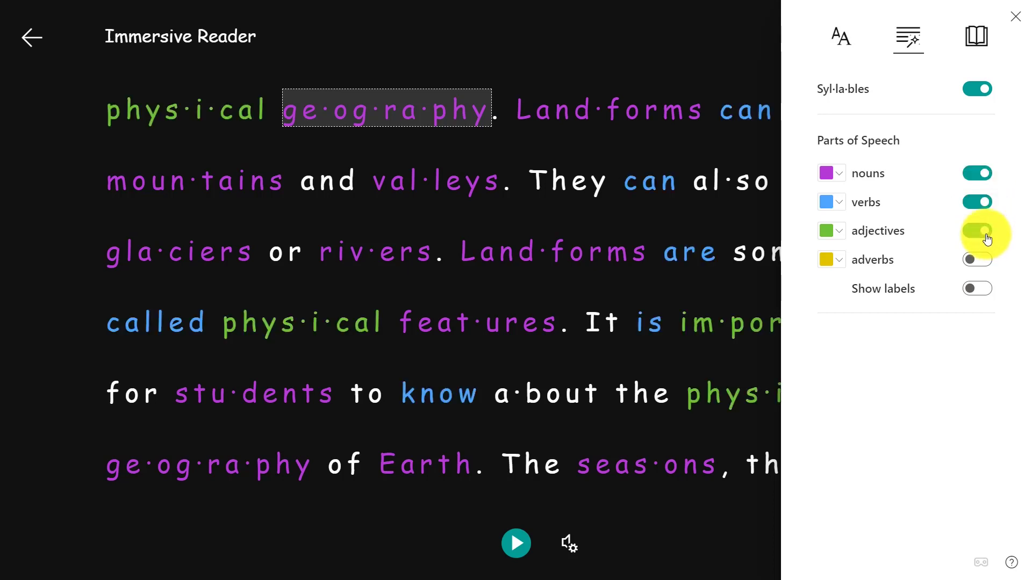
{"action": "left_click", "coordinate": [986, 263]}
- Recolour verbs red and stop colouring adjectives and adverbs
{"action": "left_click", "coordinate": [840, 204]}
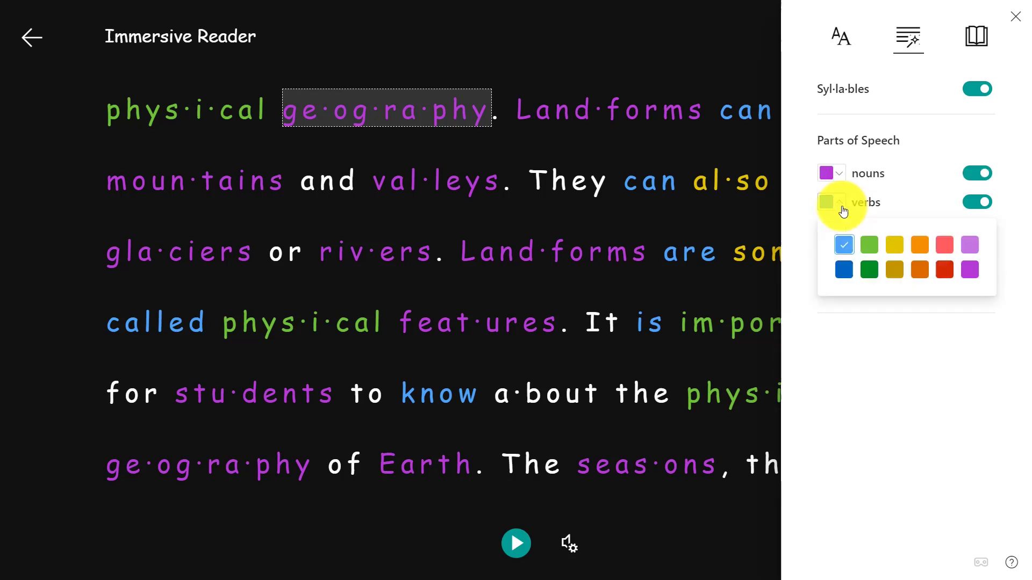
{"action": "left_click", "coordinate": [944, 269]}
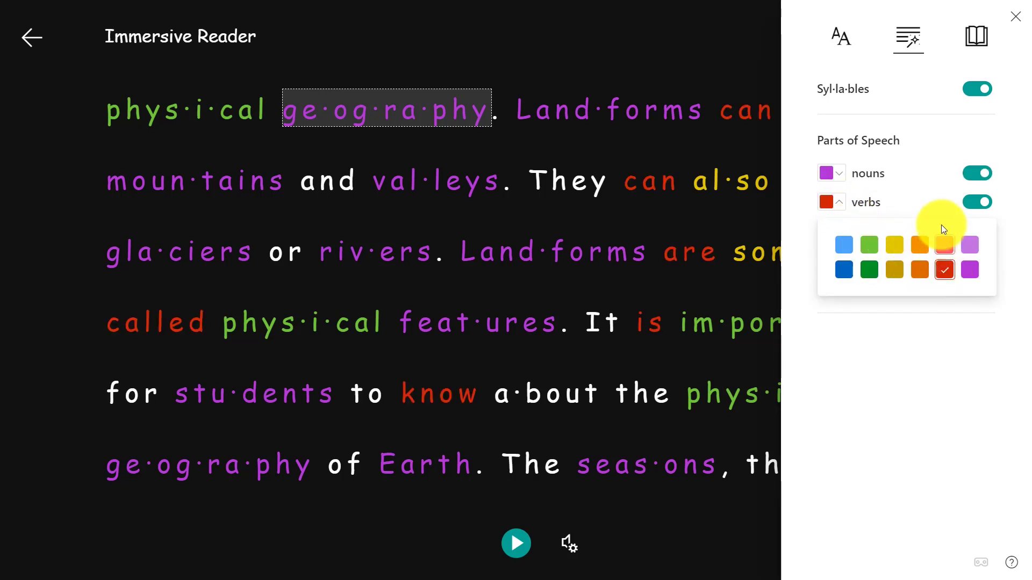
{"action": "left_click", "coordinate": [926, 184]}
{"action": "left_click", "coordinate": [977, 231]}
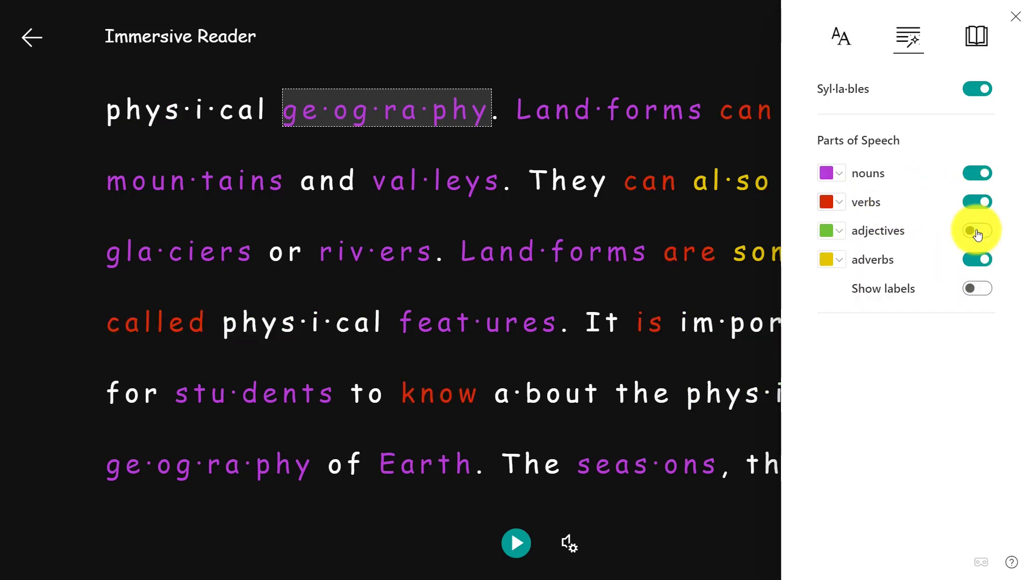
{"action": "left_click", "coordinate": [975, 261]}
- Show then hide part-of-speech labels, and turn off verb and noun colouring
{"action": "left_click", "coordinate": [977, 289]}
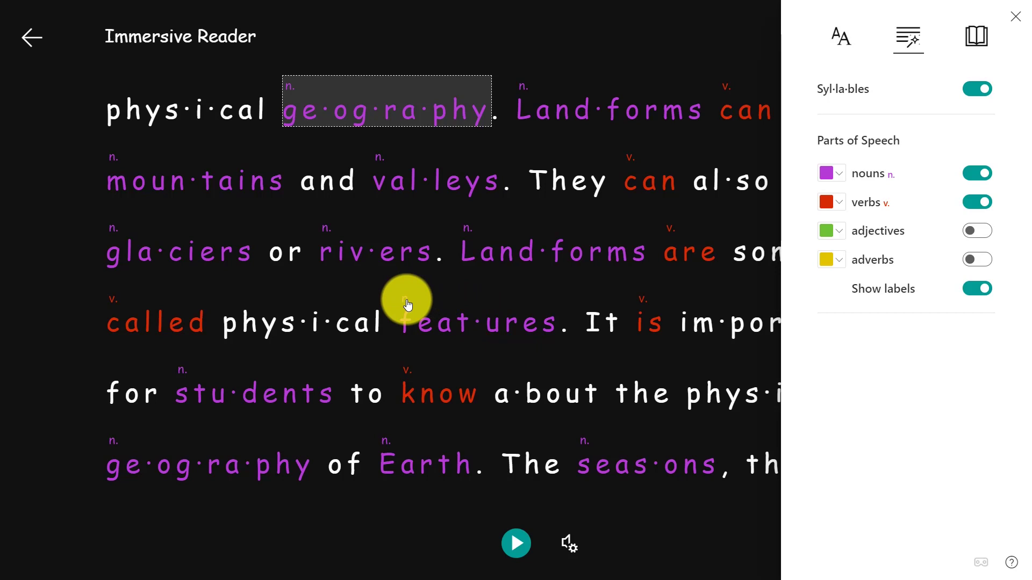
{"action": "left_click", "coordinate": [977, 289]}
{"action": "left_click", "coordinate": [977, 202]}
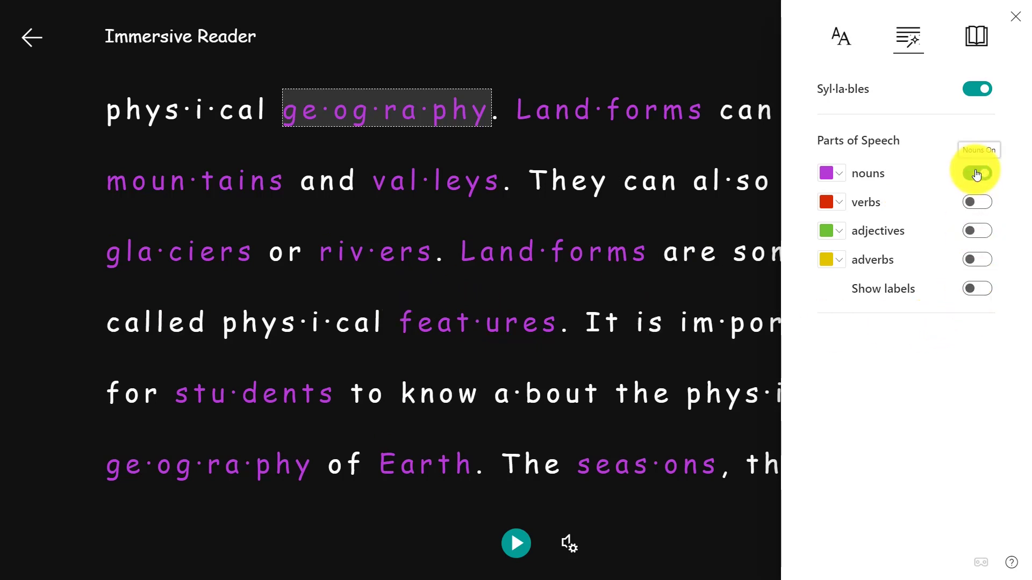
{"action": "left_click", "coordinate": [977, 174]}
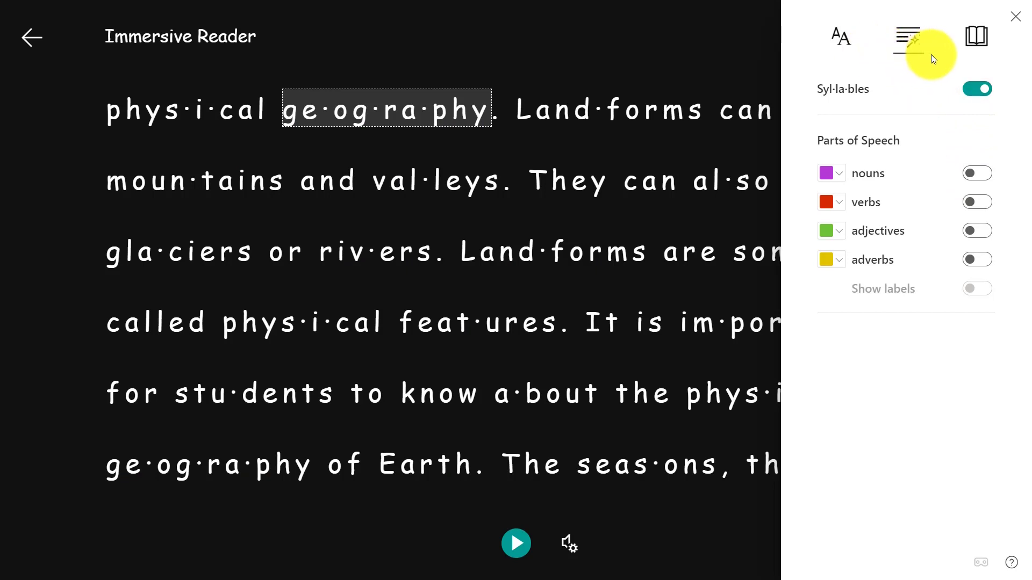
- Switch the reader to the cyan theme
{"action": "left_click", "coordinate": [843, 39]}
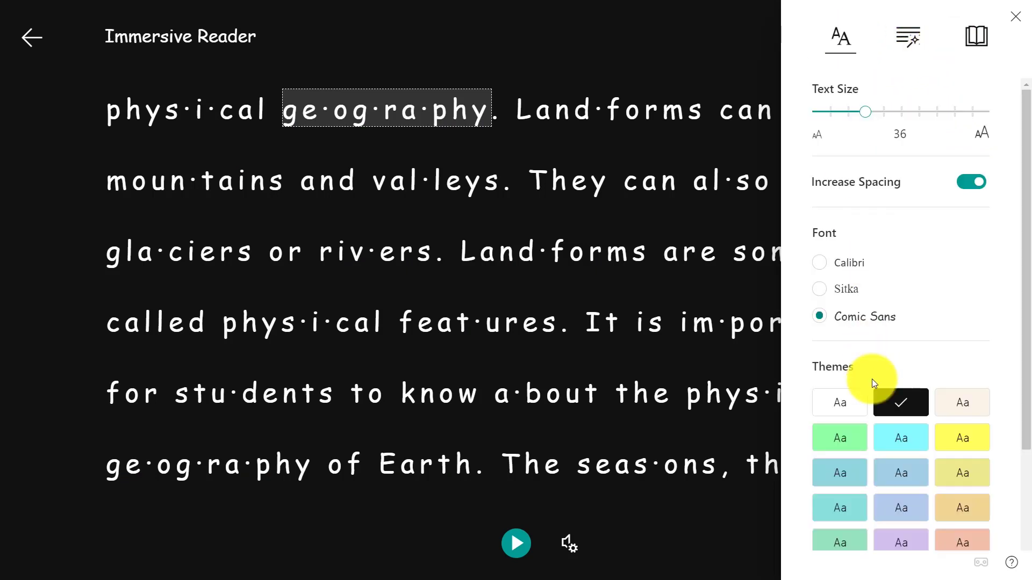
{"action": "left_click", "coordinate": [907, 447]}
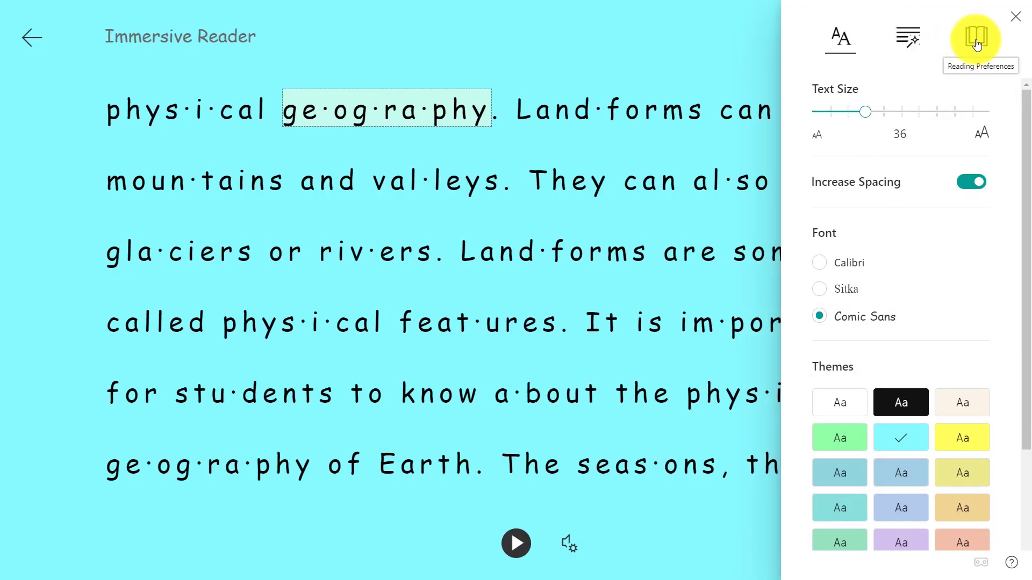
{"action": "left_click", "coordinate": [977, 38]}
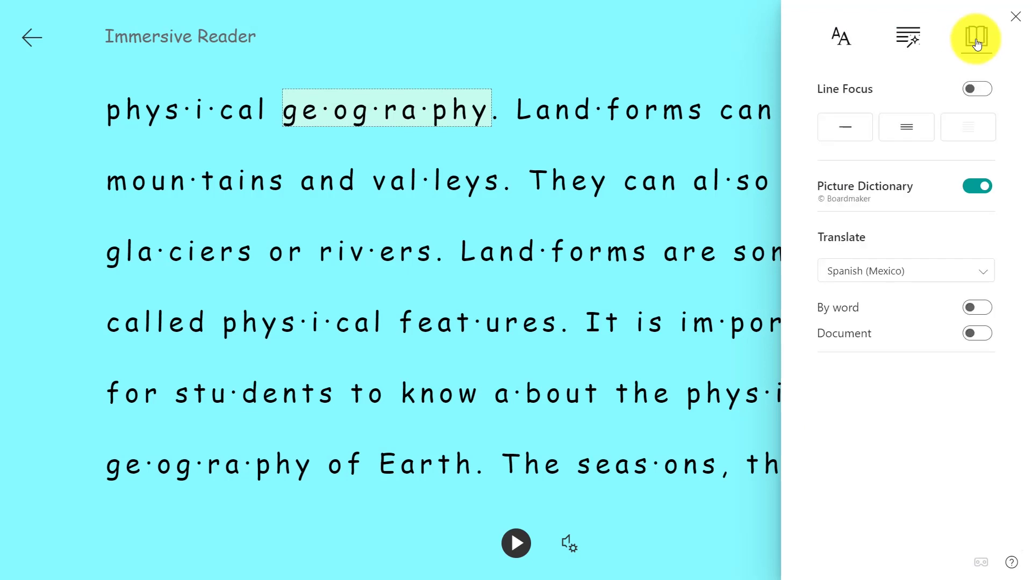
- Use one-line Line Focus to step through lines while playing and pausing read-aloud
{"action": "left_click", "coordinate": [855, 134]}
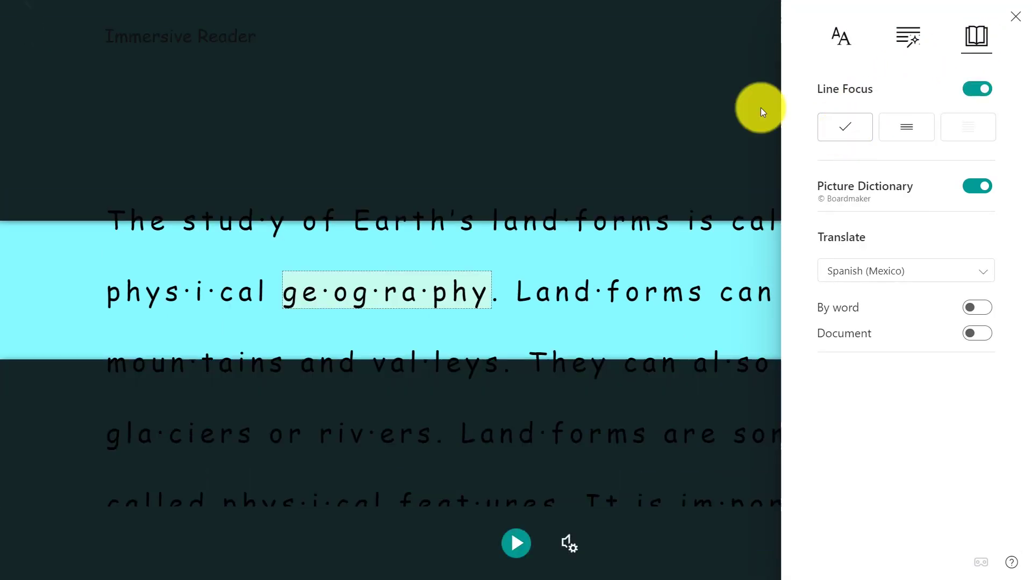
{"action": "left_click", "coordinate": [674, 91]}
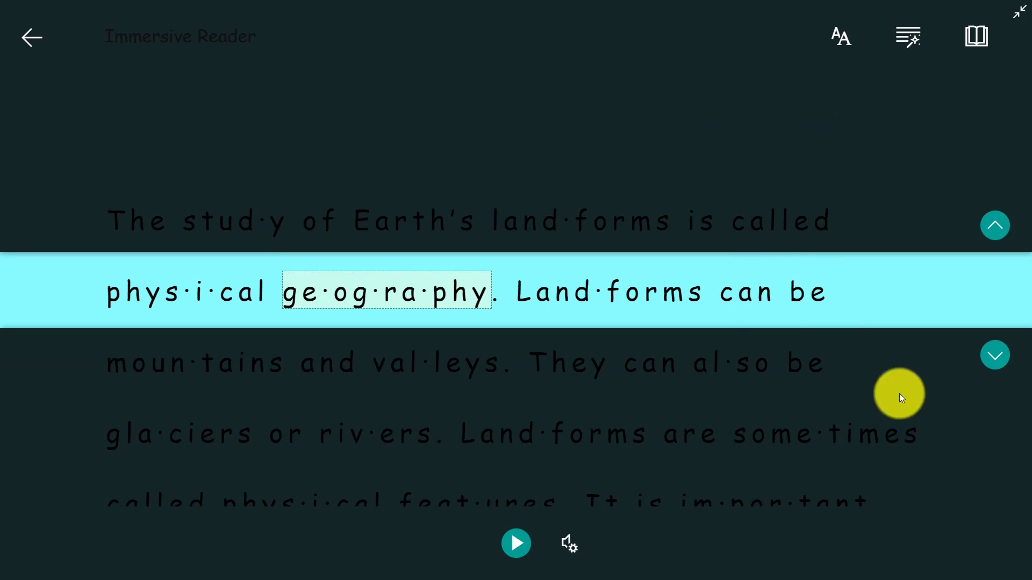
{"action": "left_click", "coordinate": [999, 357]}
{"action": "left_click", "coordinate": [1000, 361]}
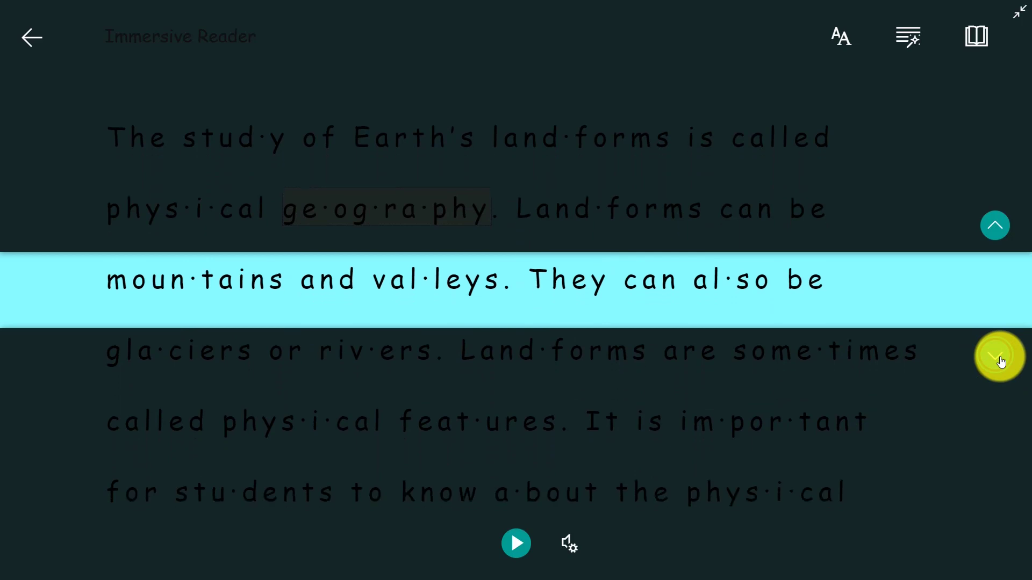
{"action": "left_click", "coordinate": [1000, 243]}
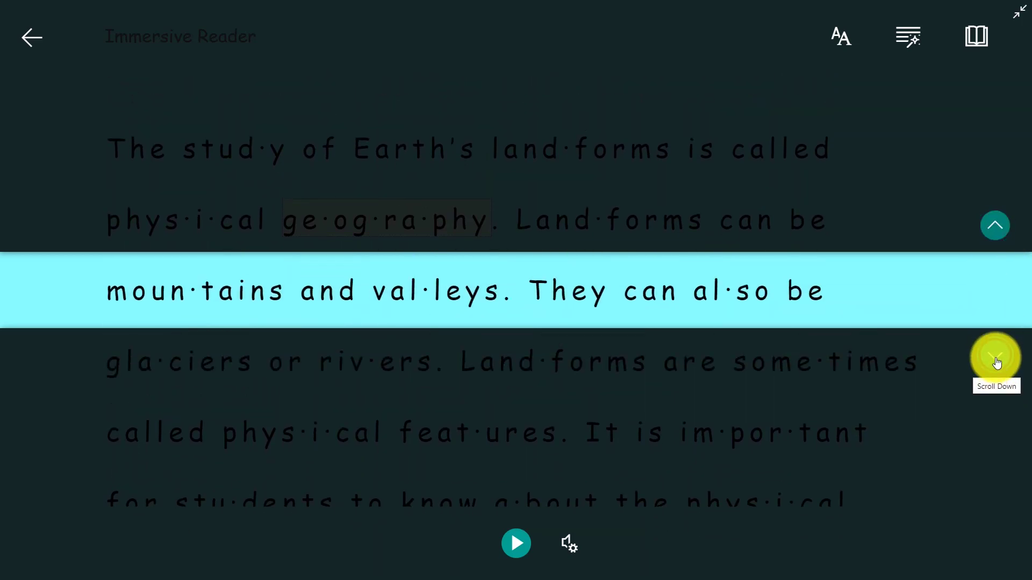
{"action": "left_click", "coordinate": [995, 356]}
{"action": "left_click", "coordinate": [524, 553]}
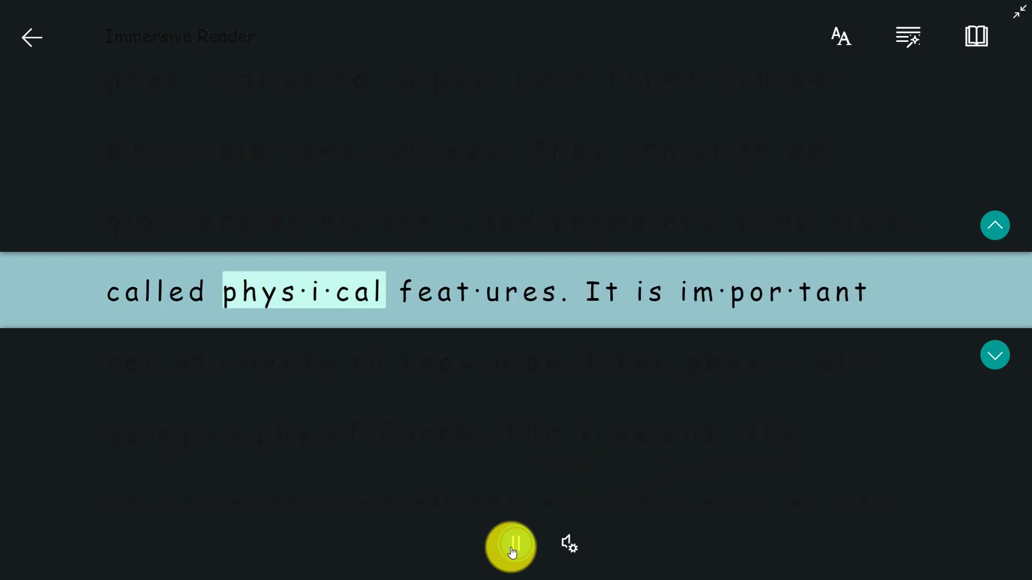
{"action": "left_click", "coordinate": [512, 552]}
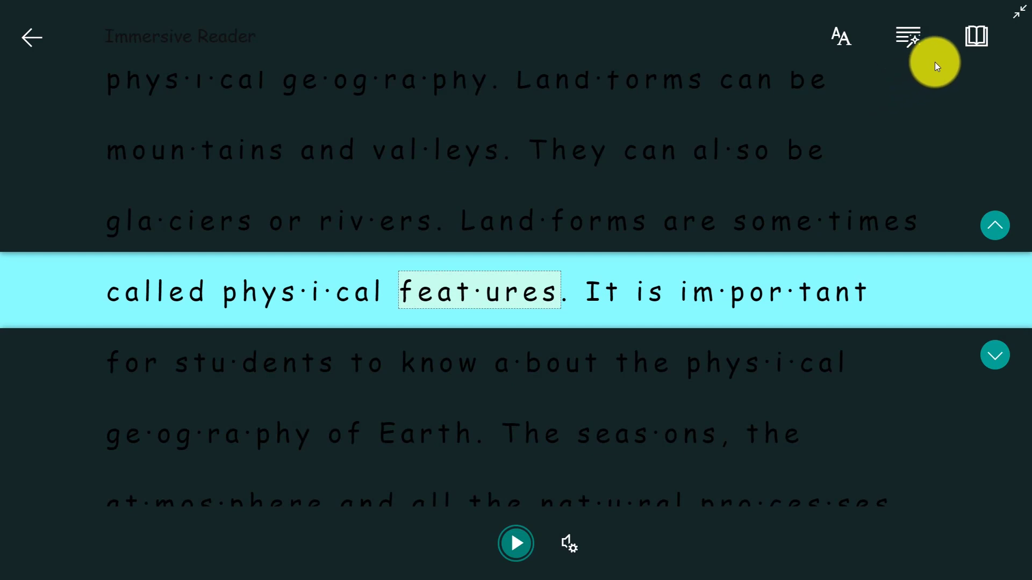
- Widen Line Focus to three lines, then turn Line Focus off
{"action": "left_click", "coordinate": [966, 50]}
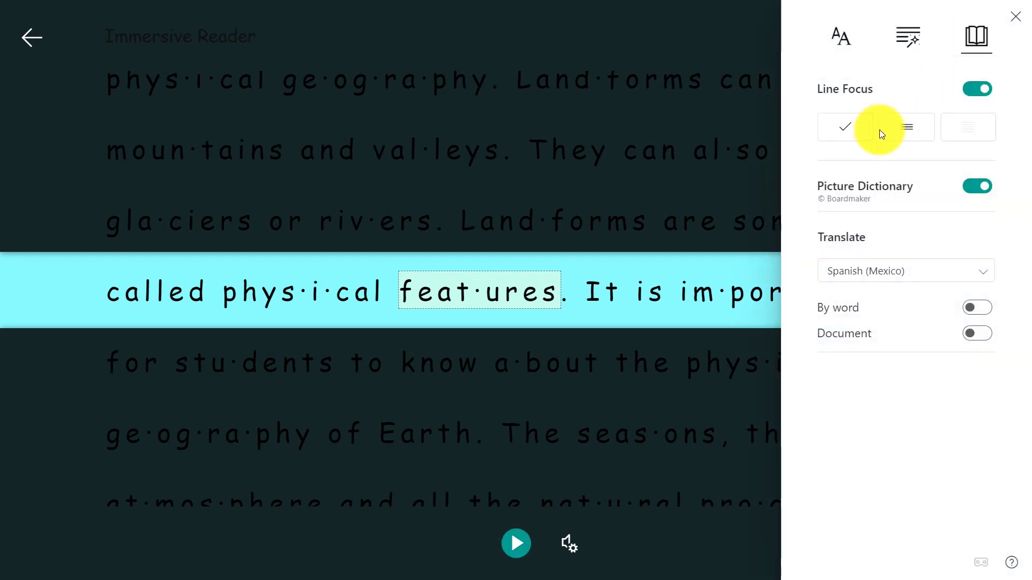
{"action": "left_click", "coordinate": [904, 129]}
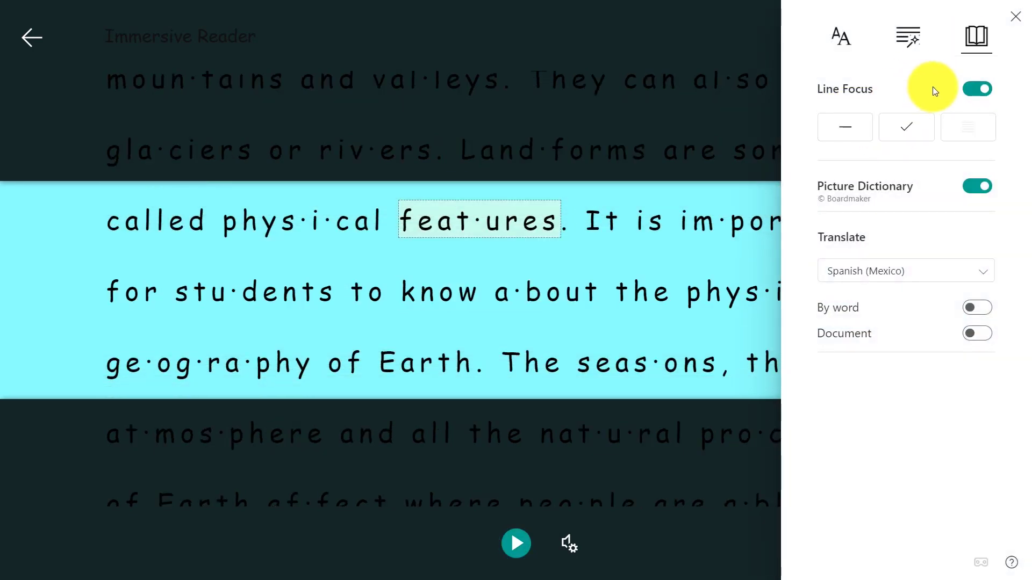
{"action": "left_click", "coordinate": [979, 89]}
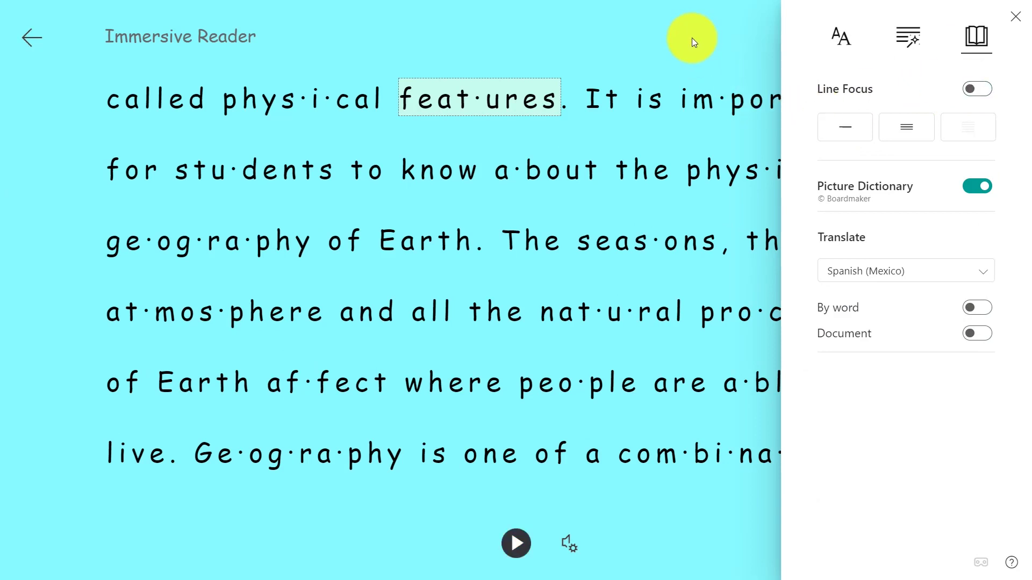
{"action": "left_click", "coordinate": [691, 37]}
{"action": "scroll", "coordinate": [659, 171], "scroll_direction": "up", "scroll_amount": 5}
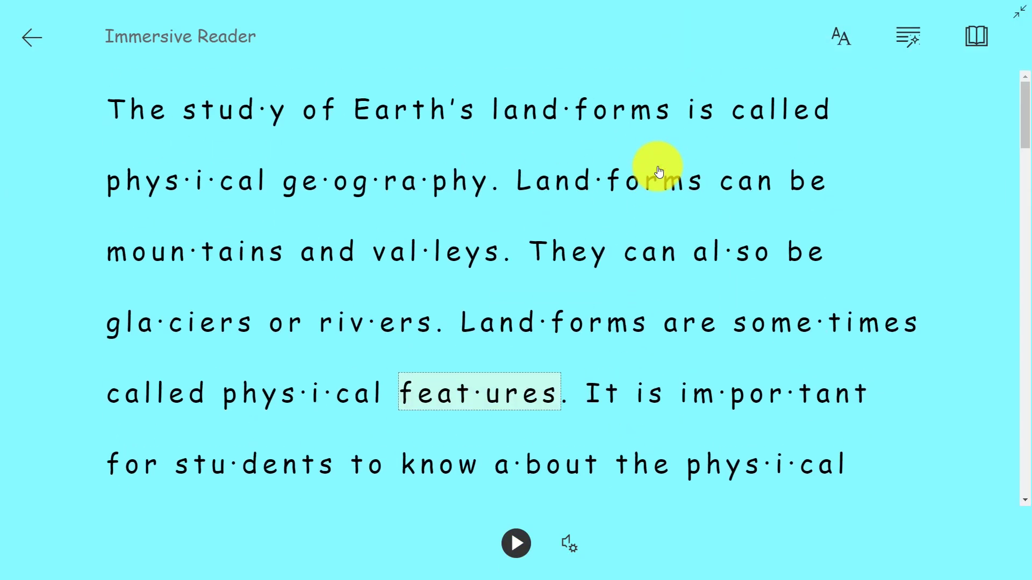
- Show and listen to picture dictionary cards for Earth's, mountains and valleys
{"action": "left_click", "coordinate": [417, 119]}
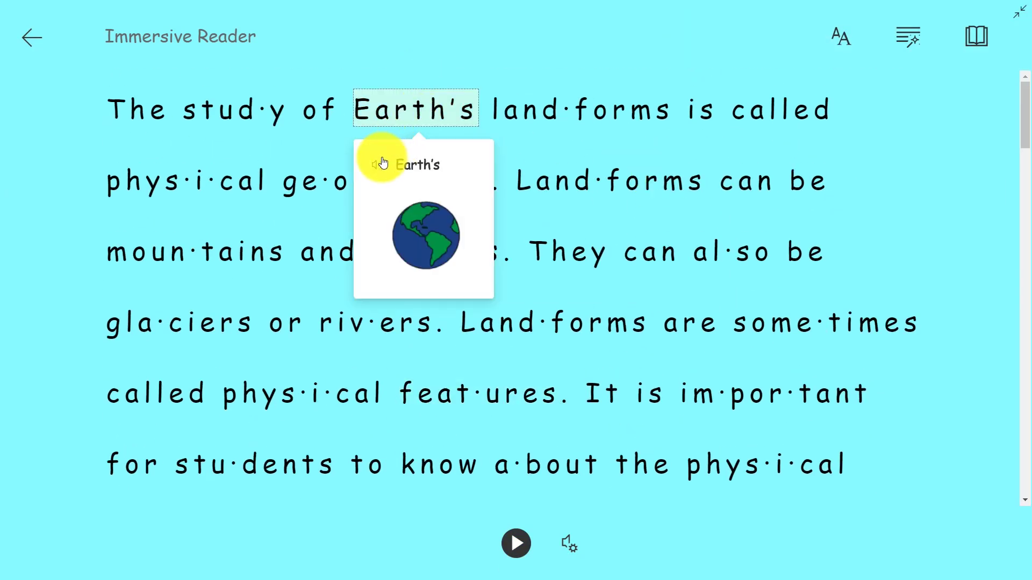
{"action": "left_click", "coordinate": [379, 168]}
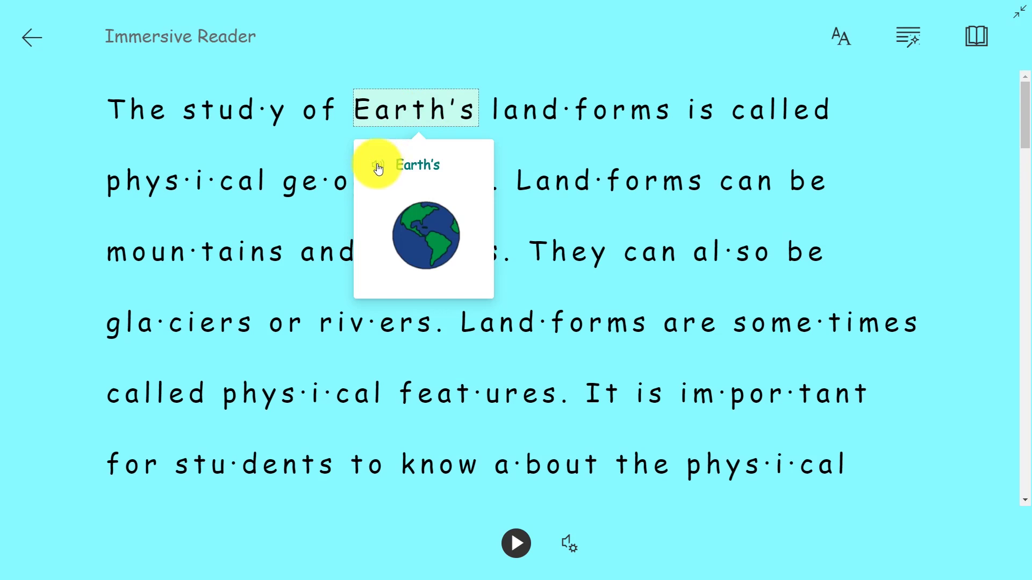
{"action": "left_click", "coordinate": [224, 261]}
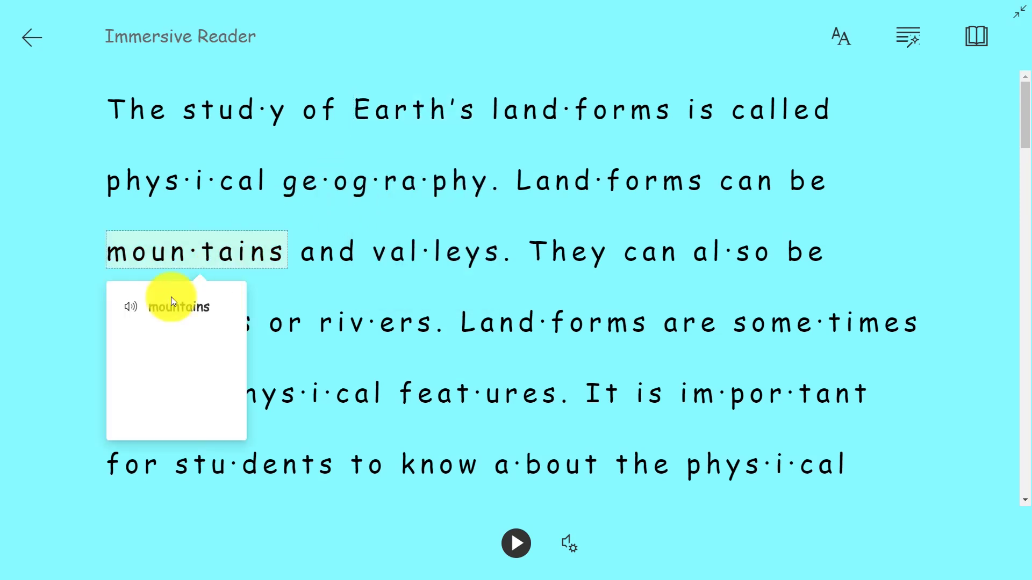
{"action": "left_click", "coordinate": [139, 309]}
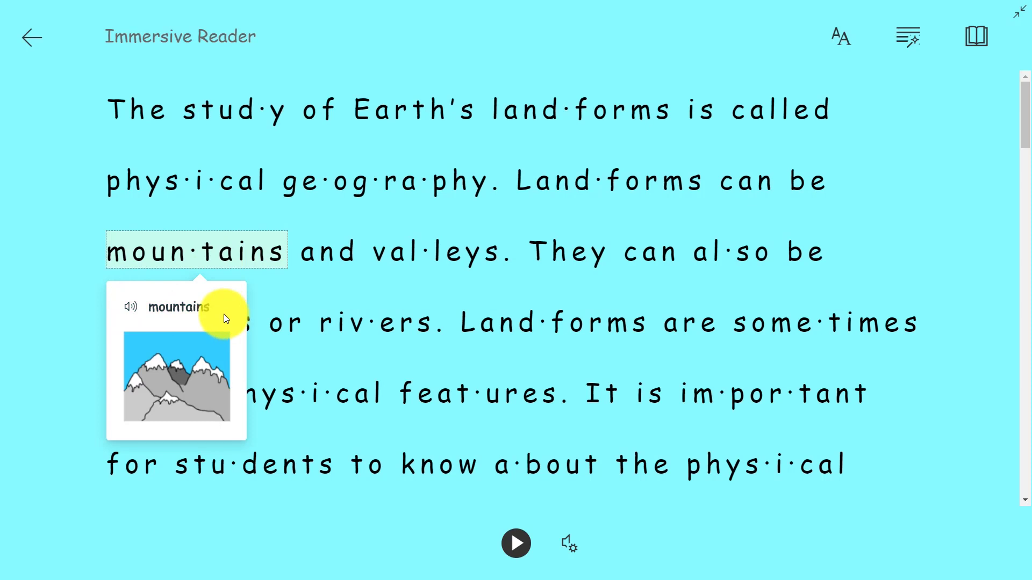
{"action": "left_click", "coordinate": [423, 251]}
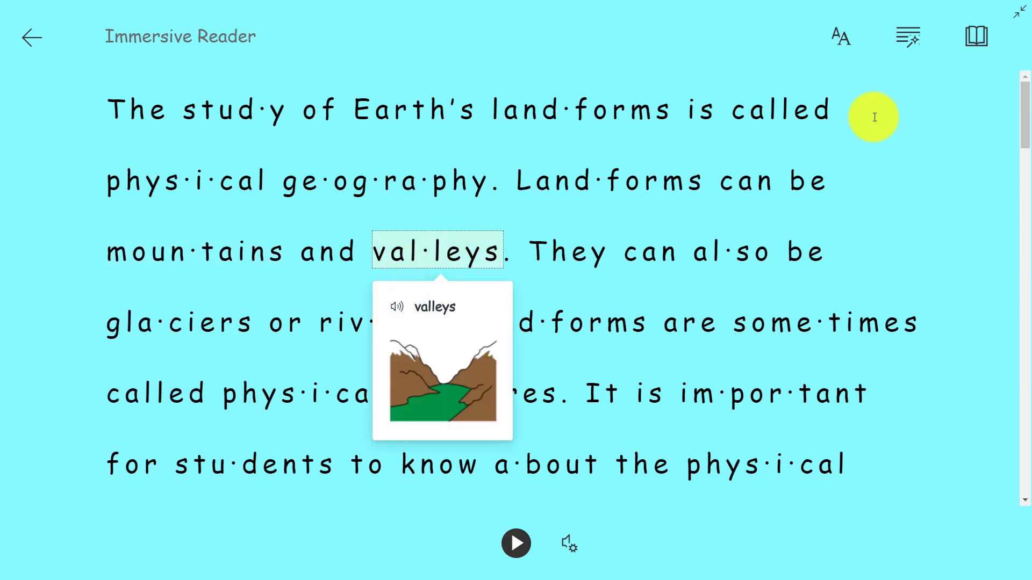
{"action": "left_click", "coordinate": [977, 37]}
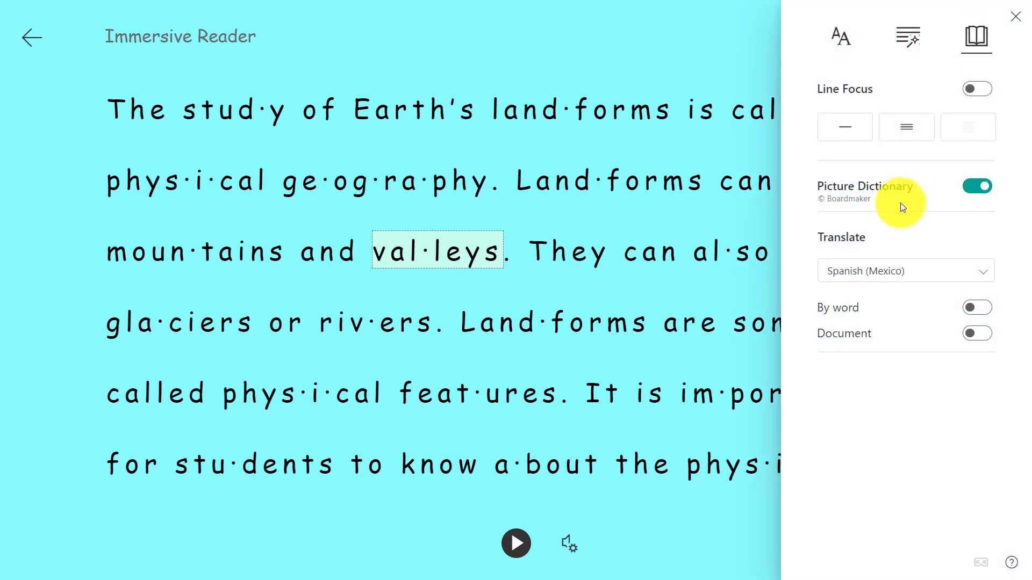
- Turn on word-by-word Spanish (Mexico) translation and view the Earth's and mountains cards
{"action": "left_click", "coordinate": [916, 278]}
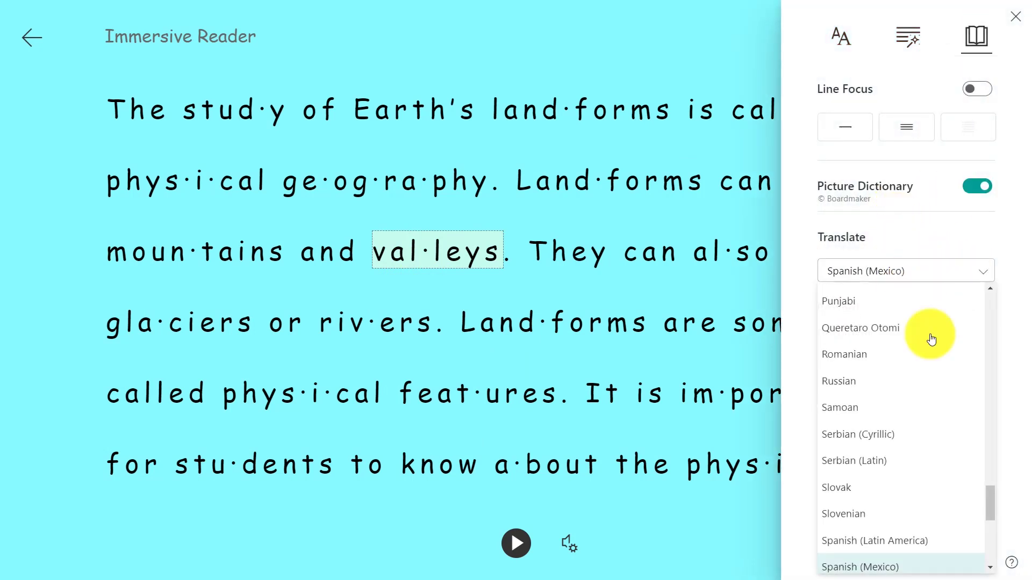
{"action": "left_click_drag", "start_coordinate": [989, 501], "coordinate": [982, 471]}
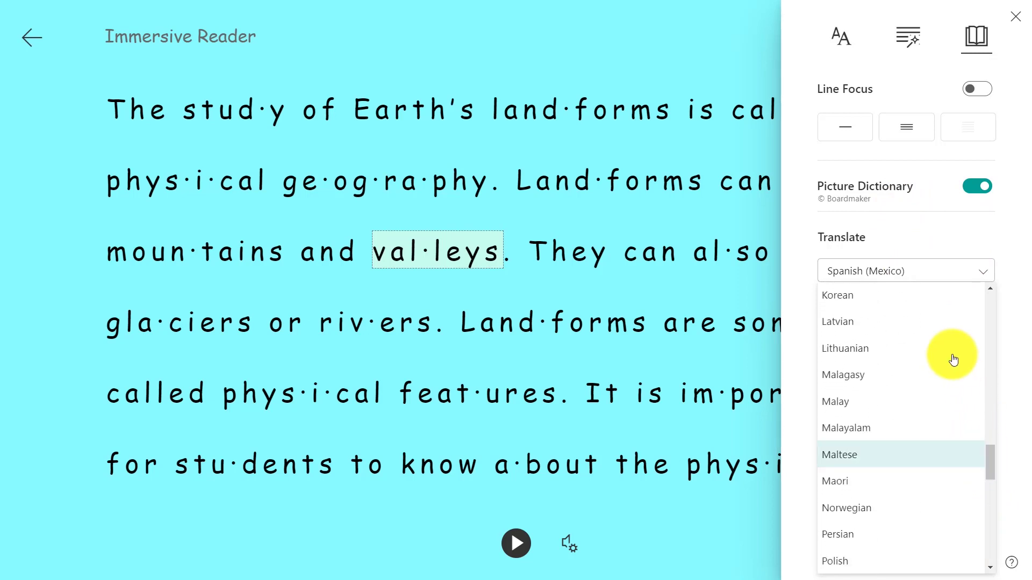
{"action": "left_click", "coordinate": [938, 273]}
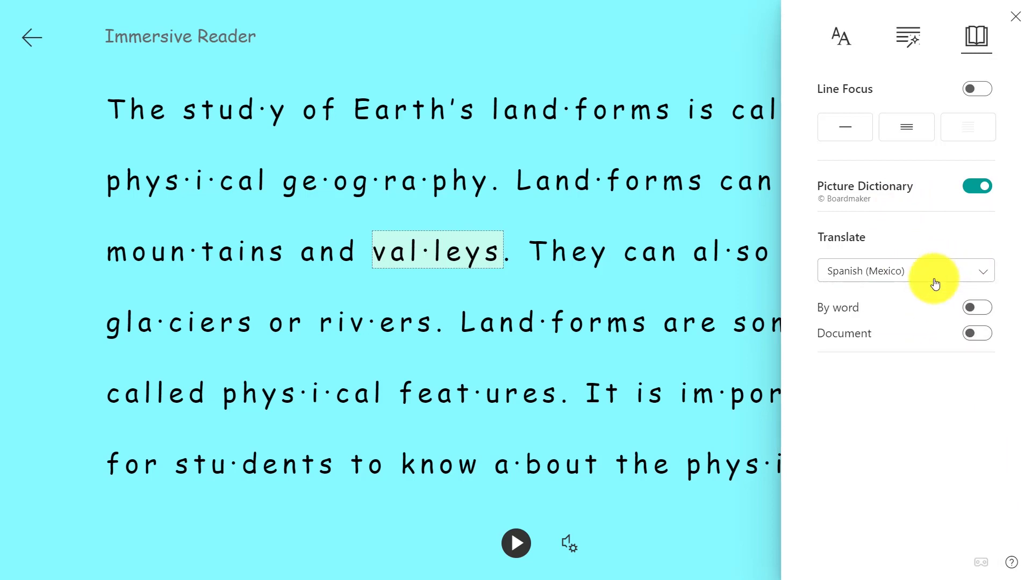
{"action": "left_click", "coordinate": [977, 308]}
{"action": "left_click", "coordinate": [559, 52]}
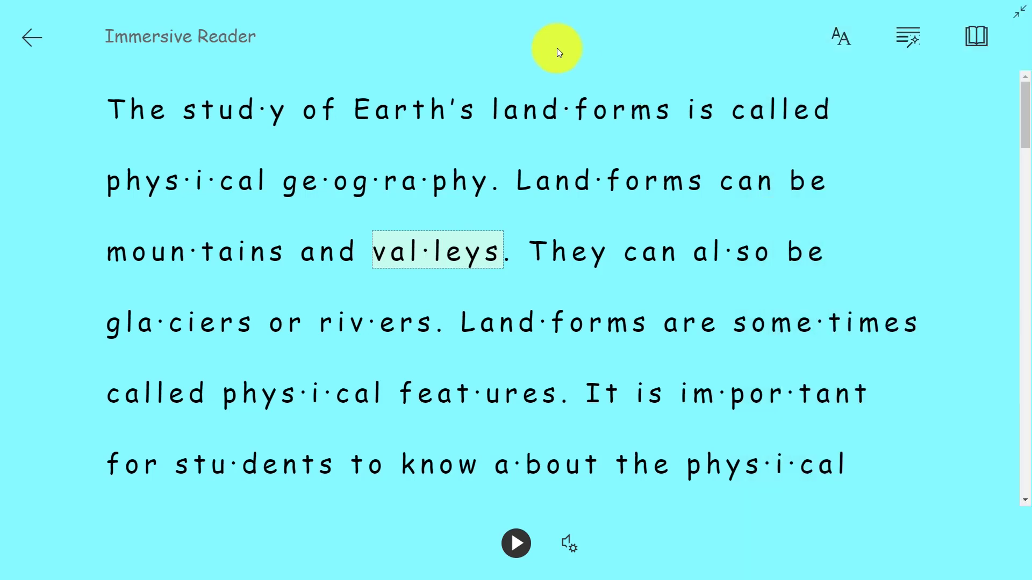
{"action": "left_click", "coordinate": [431, 116]}
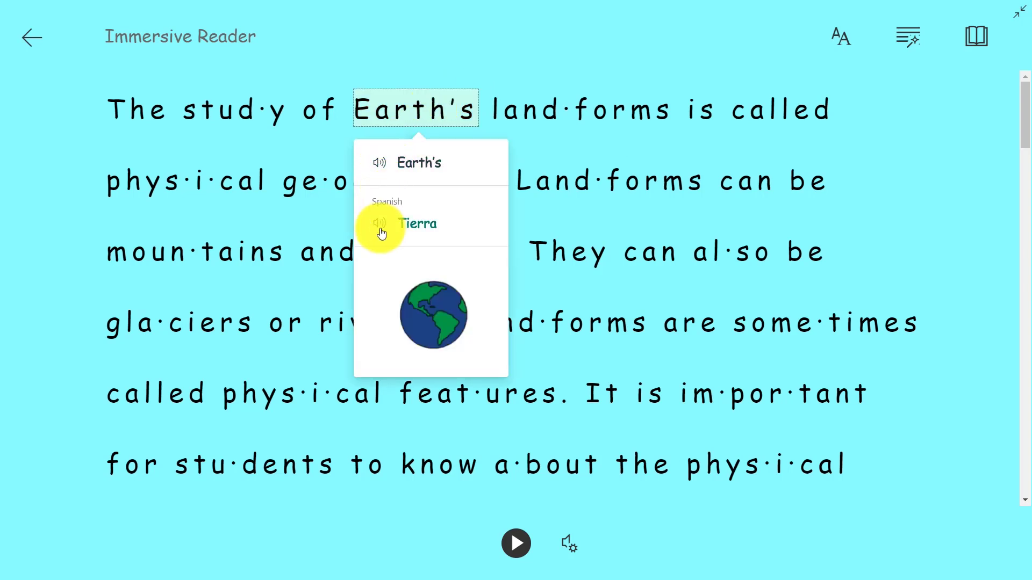
{"action": "left_click", "coordinate": [238, 251]}
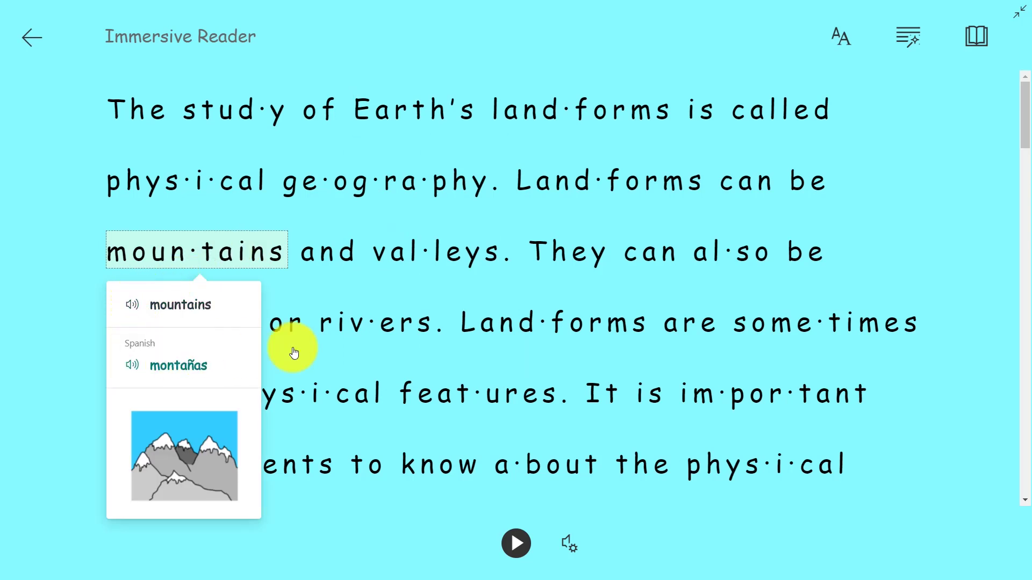
- Translate the whole document into Spanish, then start and pause read-aloud
{"action": "left_click", "coordinate": [976, 36]}
{"action": "left_click", "coordinate": [975, 333]}
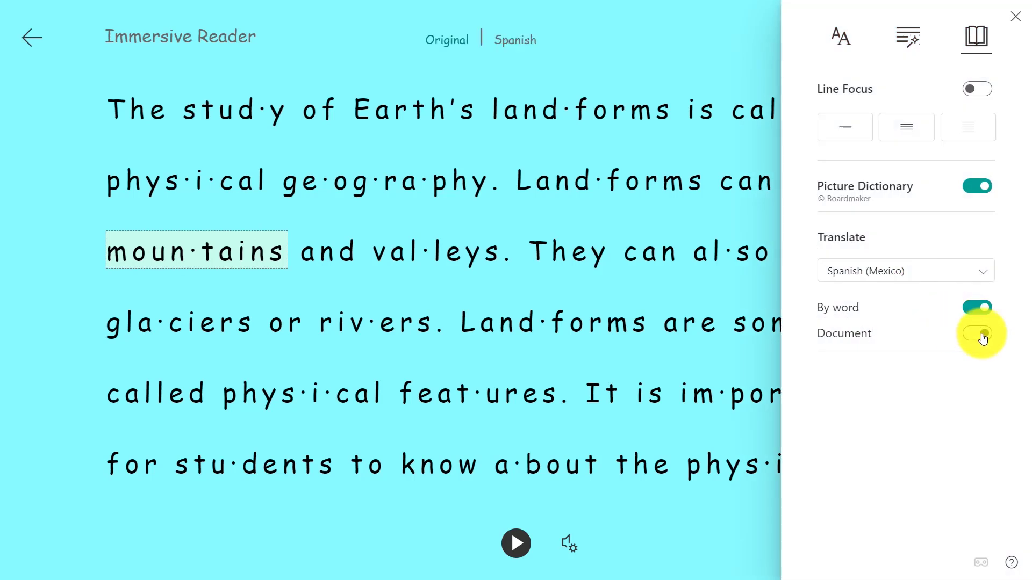
{"action": "left_click", "coordinate": [517, 545]}
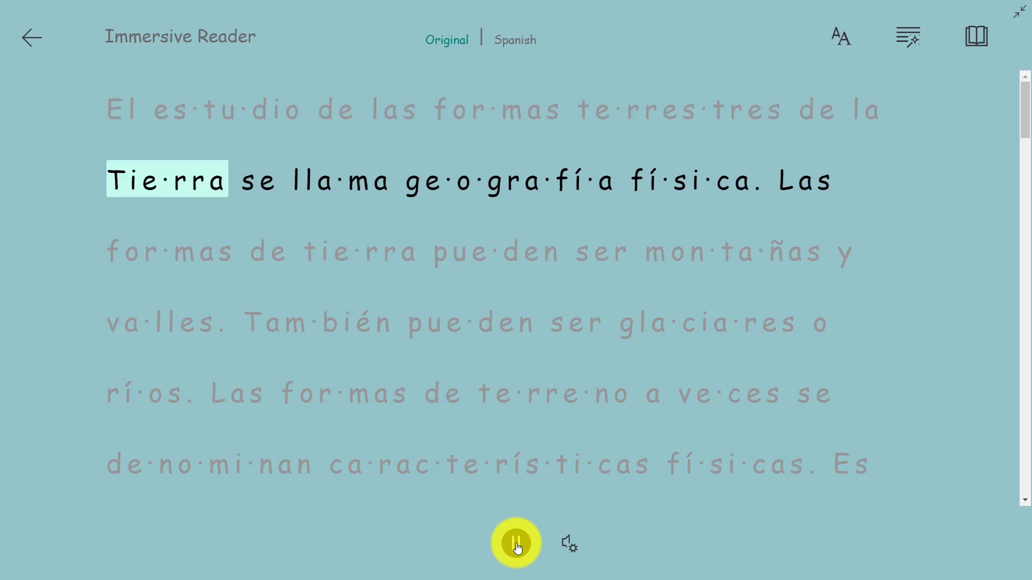
{"action": "left_click", "coordinate": [516, 544]}
- Read the Spanish text aloud at voice speed 0.75, then toggle Original and Spanish
{"action": "left_click", "coordinate": [569, 545]}
{"action": "left_click", "coordinate": [502, 367]}
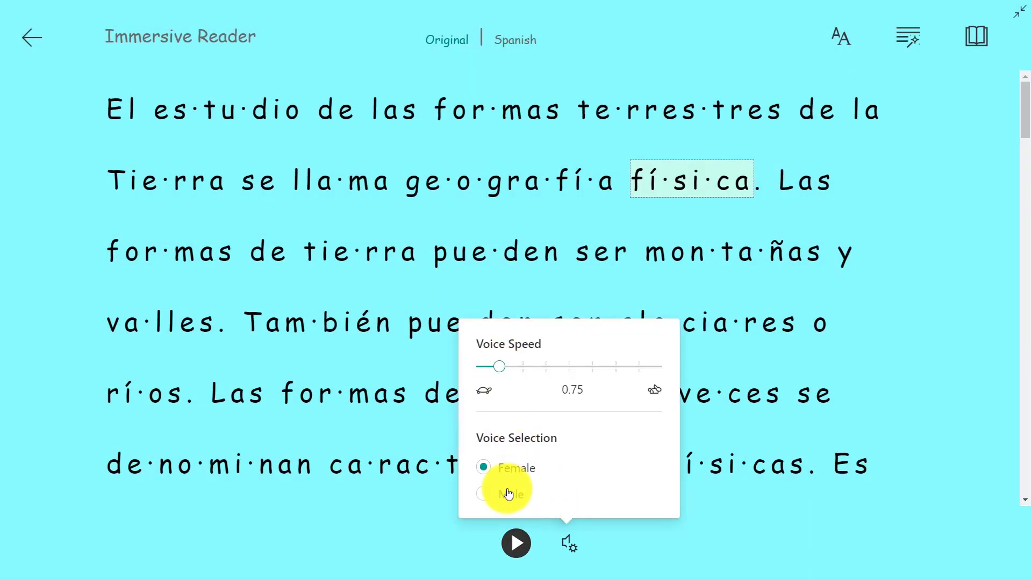
{"action": "left_click", "coordinate": [517, 544]}
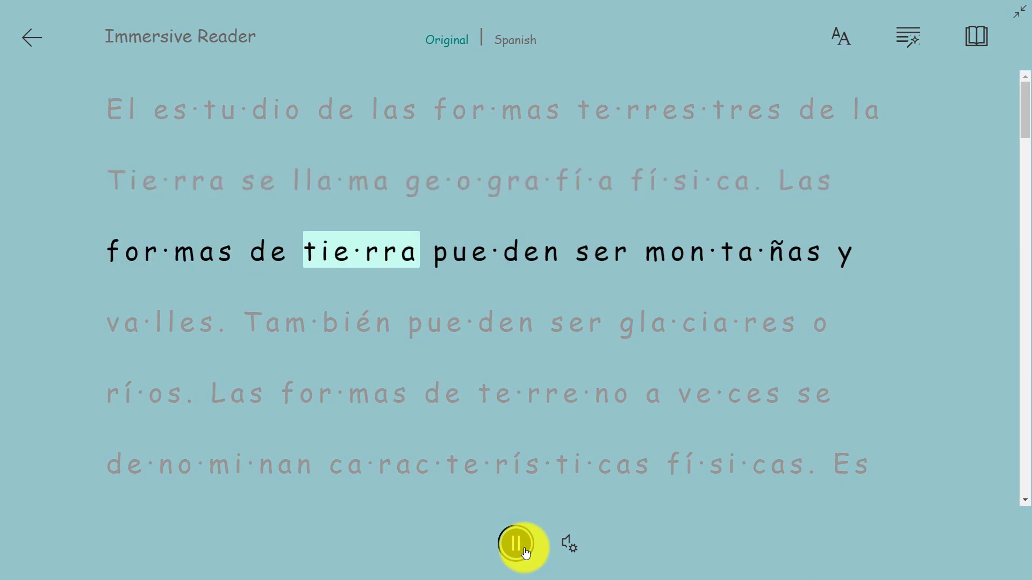
{"action": "left_click", "coordinate": [516, 547]}
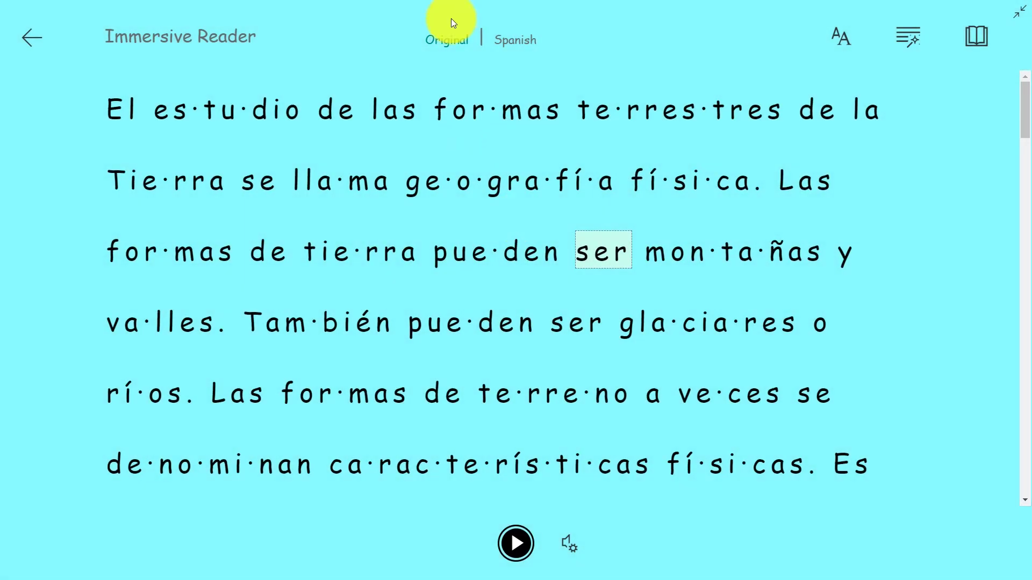
{"action": "left_click", "coordinate": [447, 40]}
{"action": "left_click", "coordinate": [500, 50]}
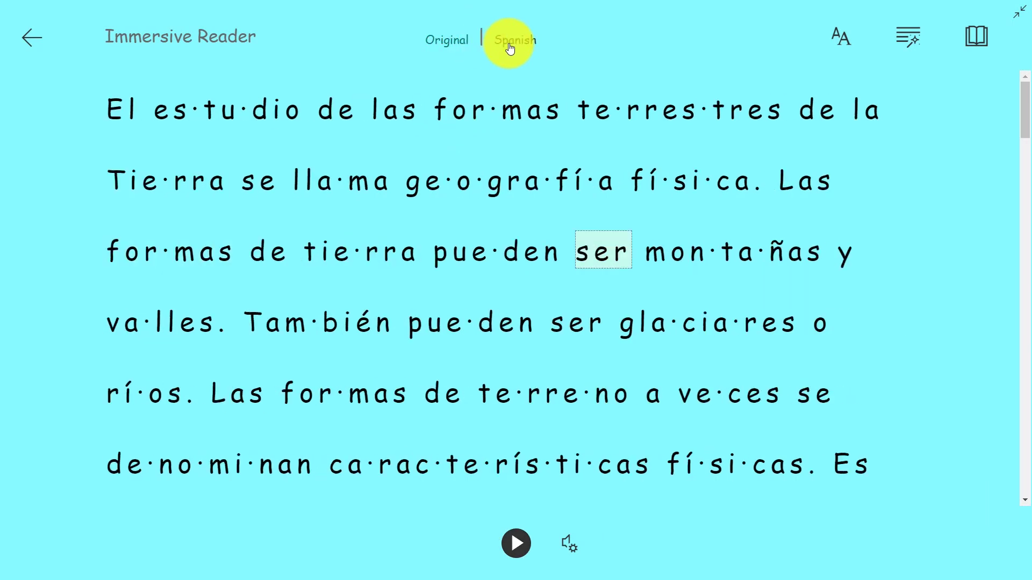
- Apply the black theme, colour nouns purple and adjectives green, then exit Immersive Reader
{"action": "left_click", "coordinate": [847, 43]}
{"action": "left_click", "coordinate": [900, 404]}
{"action": "left_click", "coordinate": [914, 42]}
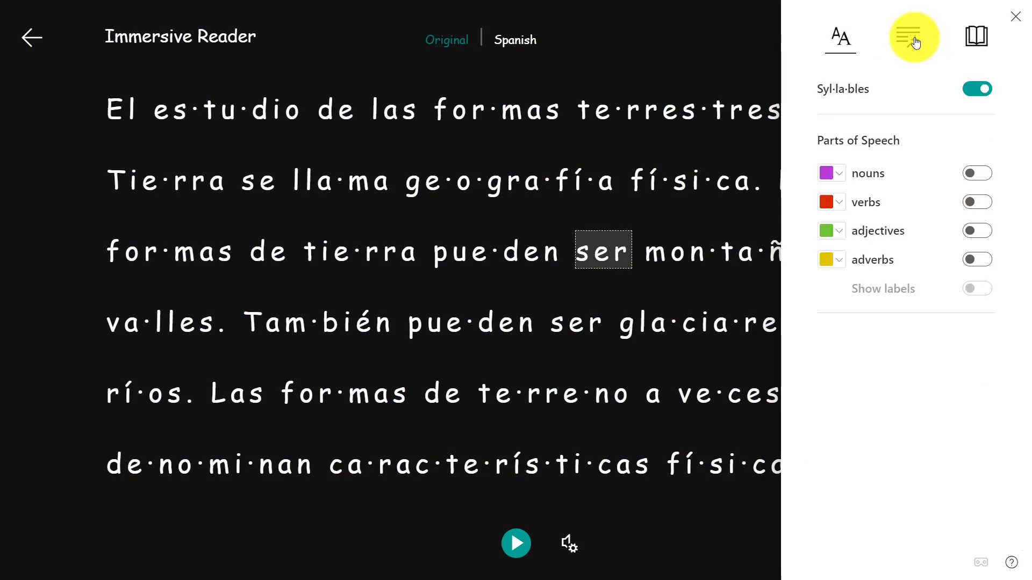
{"action": "left_click", "coordinate": [977, 173]}
{"action": "left_click", "coordinate": [981, 233]}
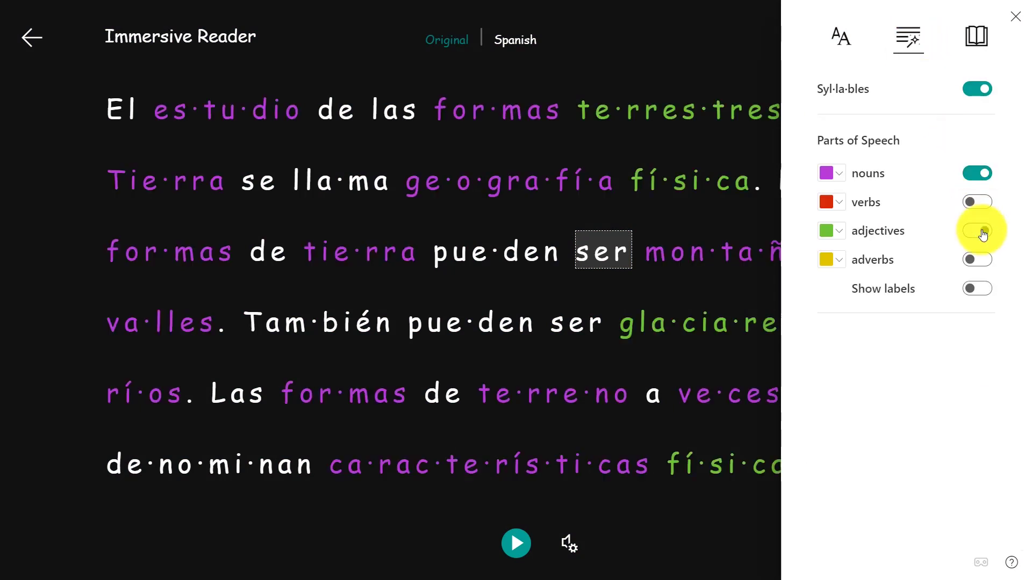
{"action": "left_click", "coordinate": [675, 58]}
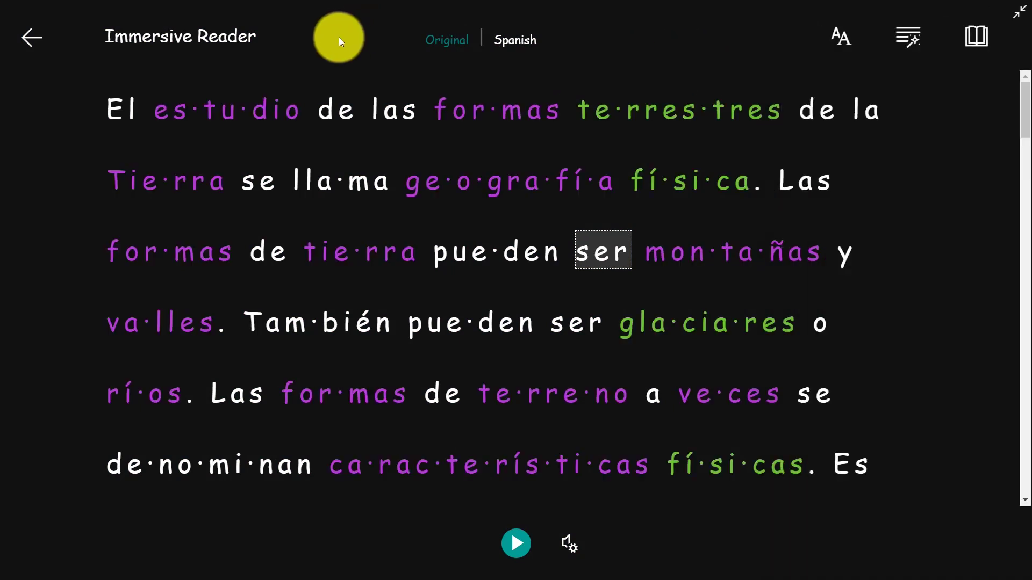
{"action": "left_click", "coordinate": [28, 39]}
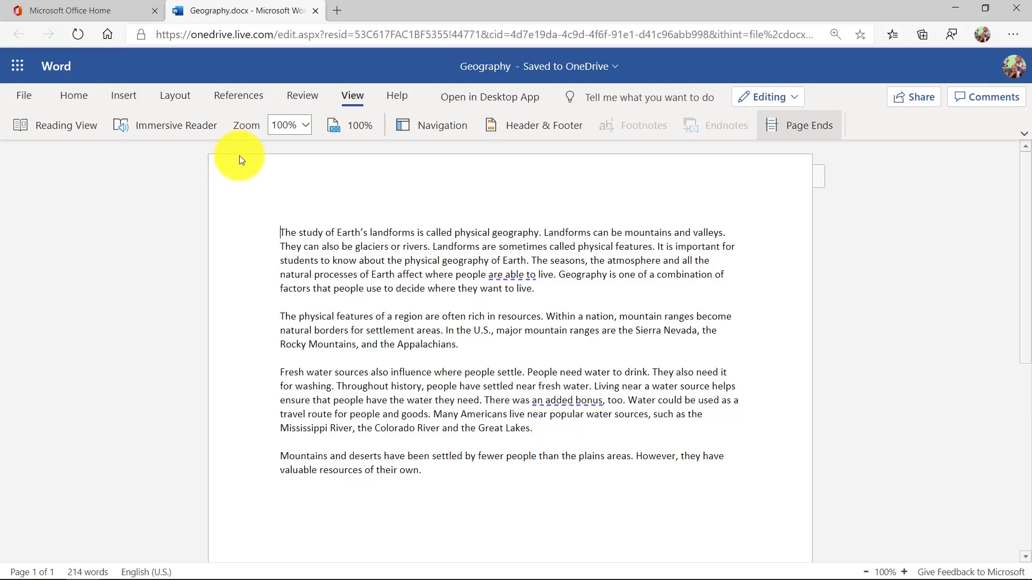